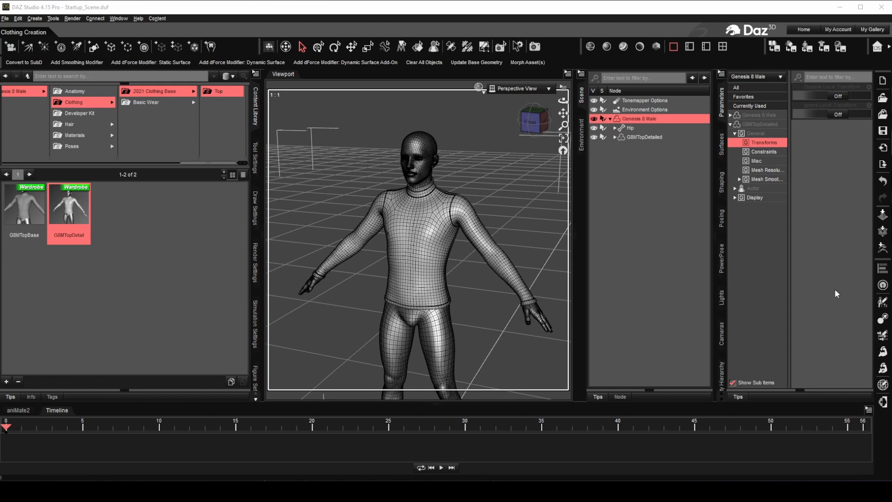
- Send G8MTopDetailed from DAZ Studio to ZBrush through GoZ, accepting the default export options
click(645, 137)
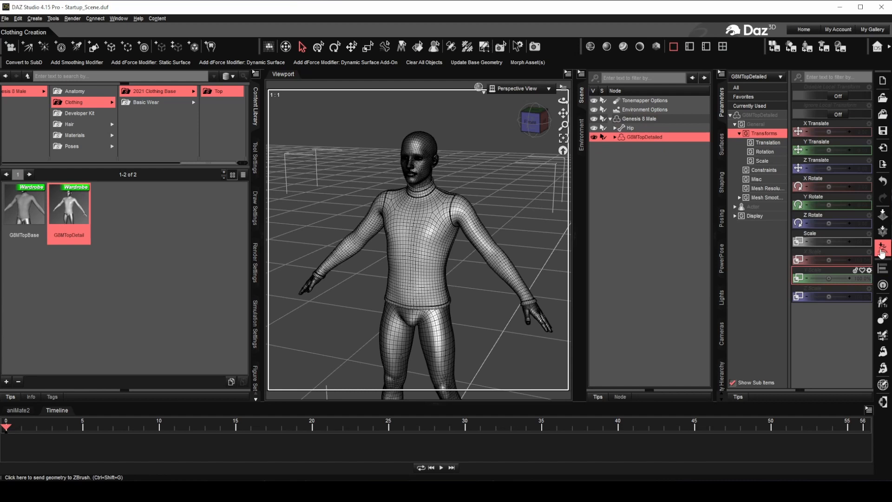
click(882, 251)
click(450, 246)
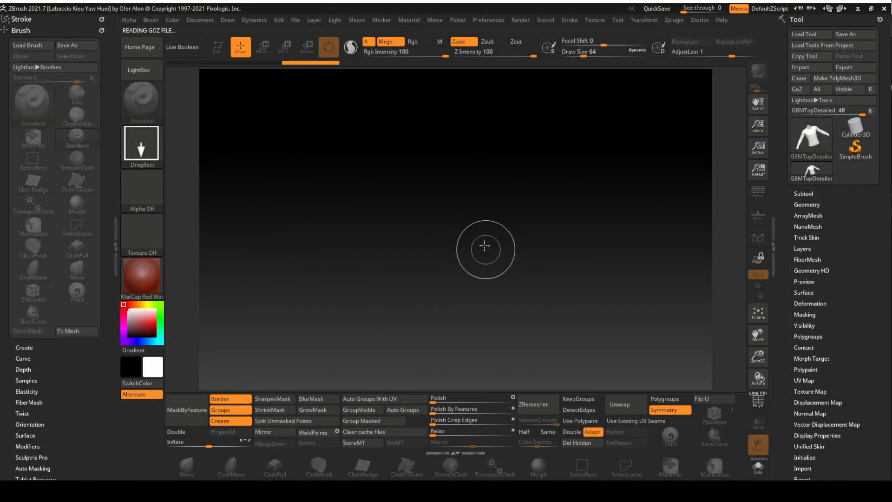
- Make the imported top editable, framed on the canvas and double-sided, then bring up the brush shop page
key(shift)
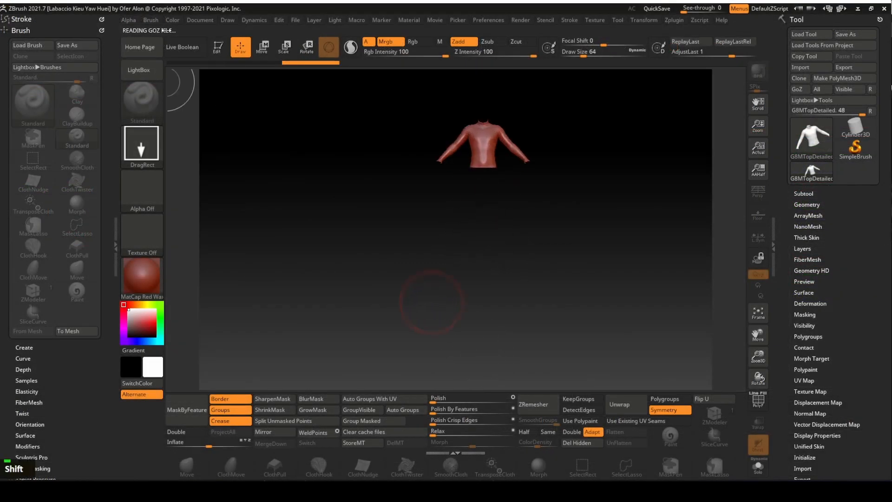
click(217, 47)
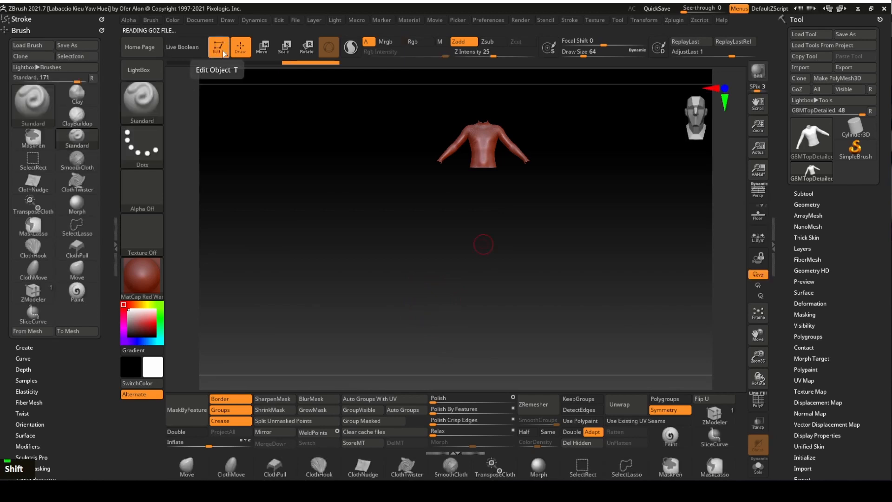
click(758, 314)
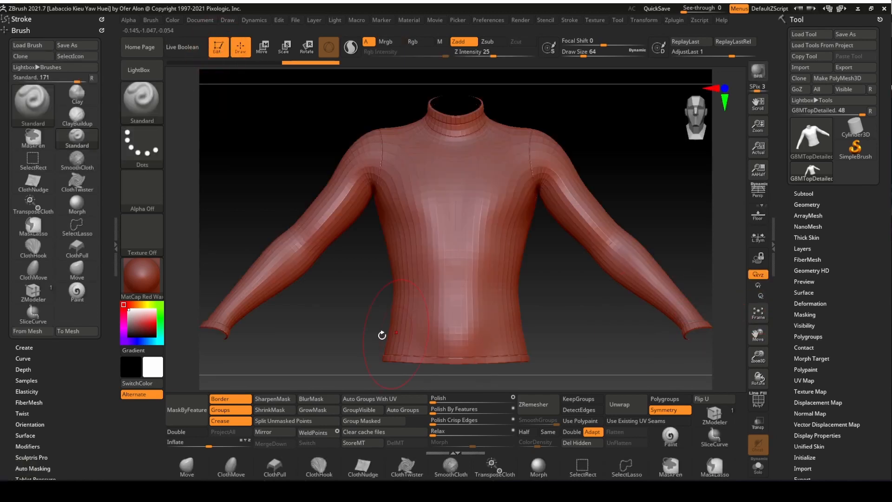
click(194, 433)
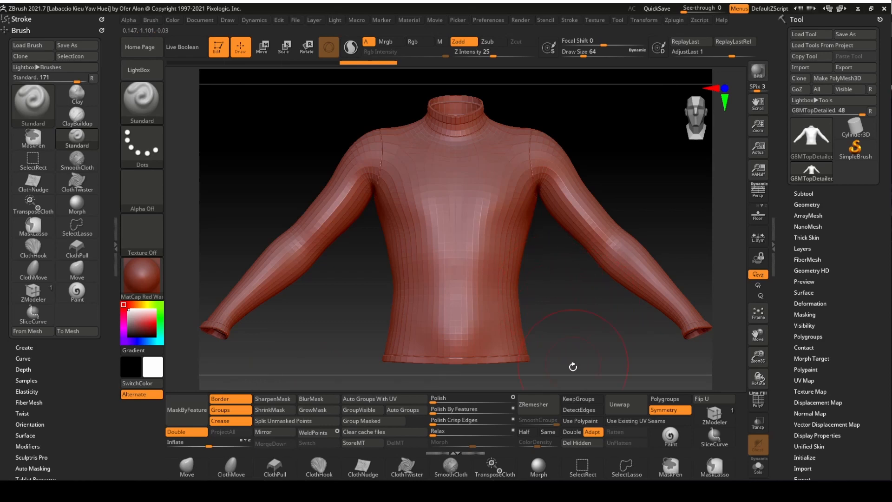
mouse_move(446, 491)
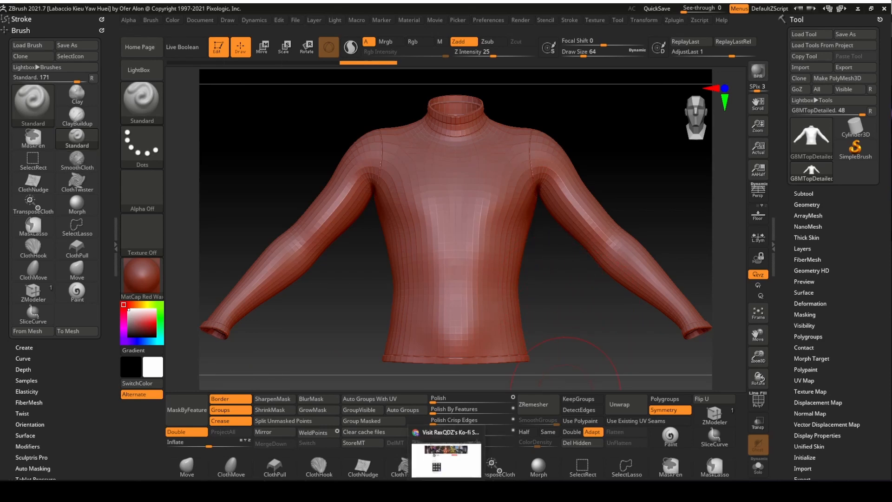
click(448, 439)
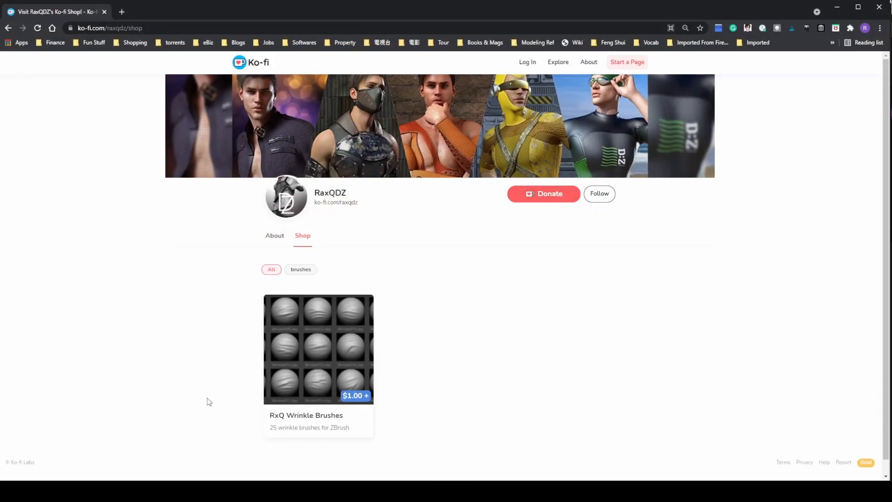
- Minimise Chrome after viewing the RxQ Wrinkle Brushes Ko-fi listing to return to ZBrush
click(836, 10)
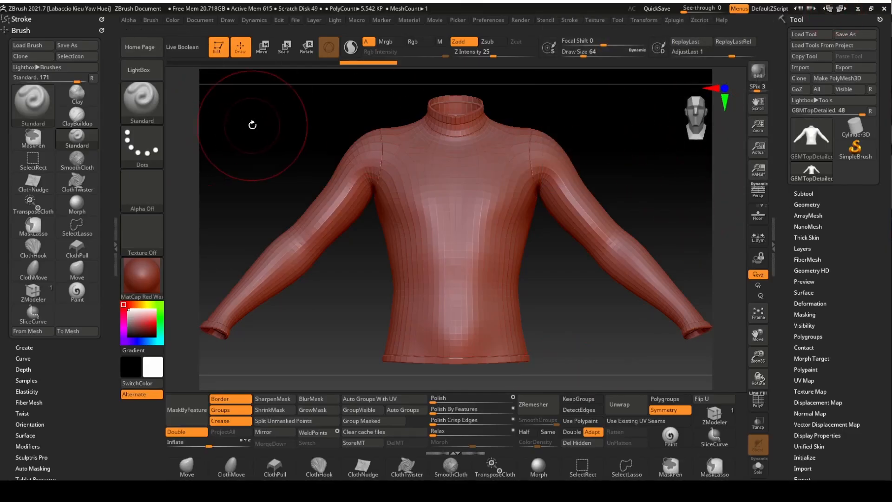
- Load Wrinkle004.zbp from LightBox's RXQ Brushes > Wrinkles folder as the active brush
click(141, 70)
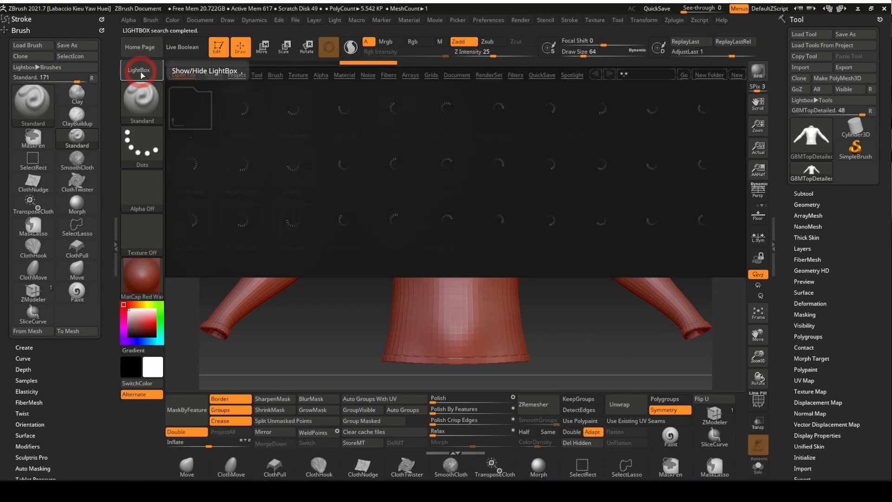
click(275, 75)
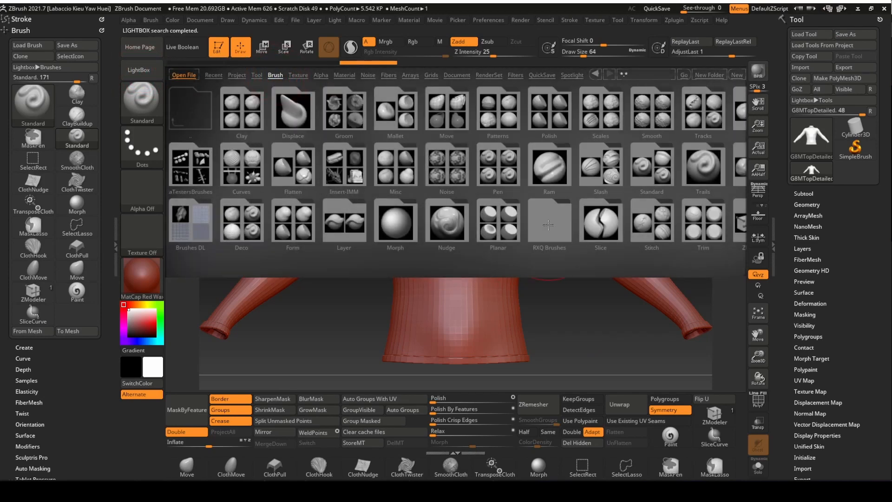
double_click(548, 225)
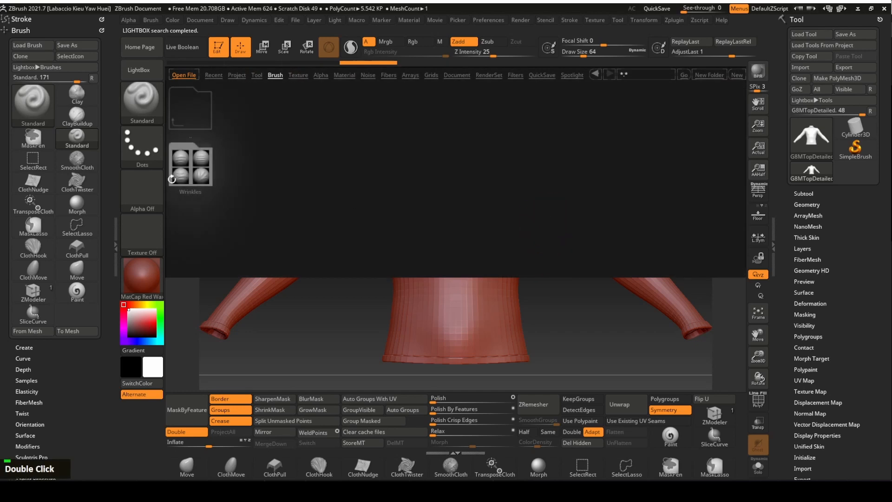
double_click(188, 163)
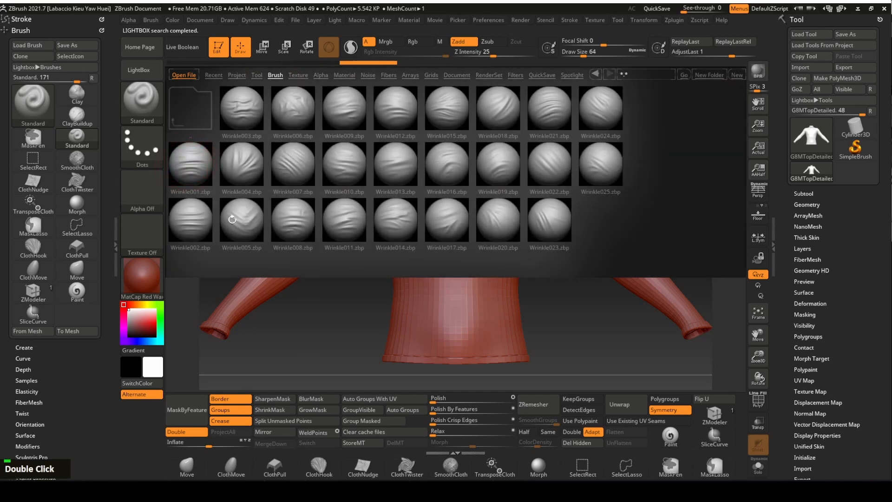
double_click(250, 164)
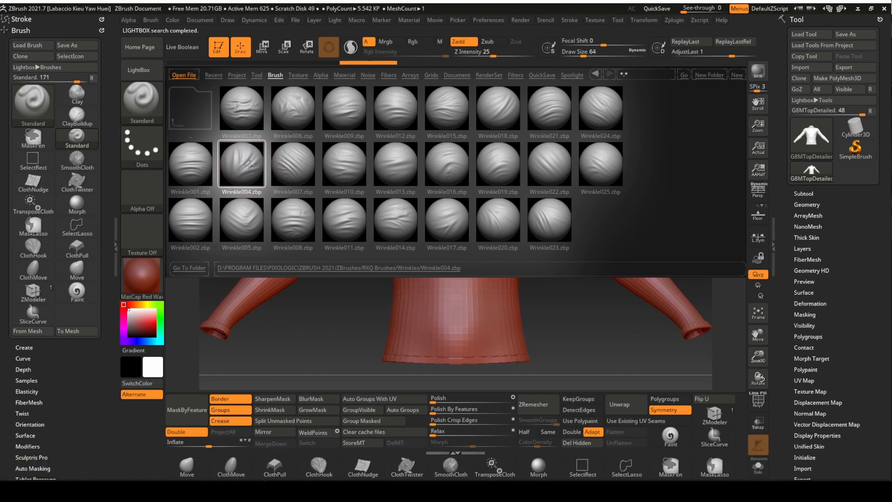
click(807, 205)
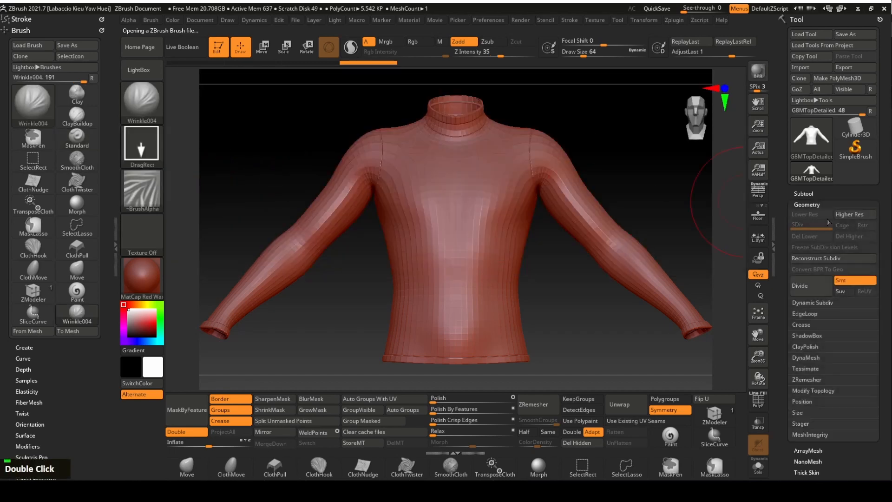
- Subdivide the top twice to SDiv 3 and enable X symmetry
click(817, 290)
click(814, 289)
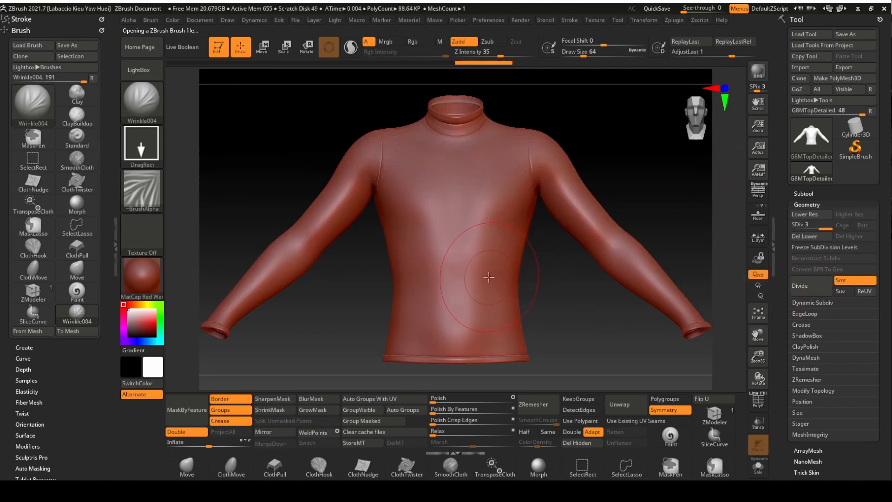
key(x)
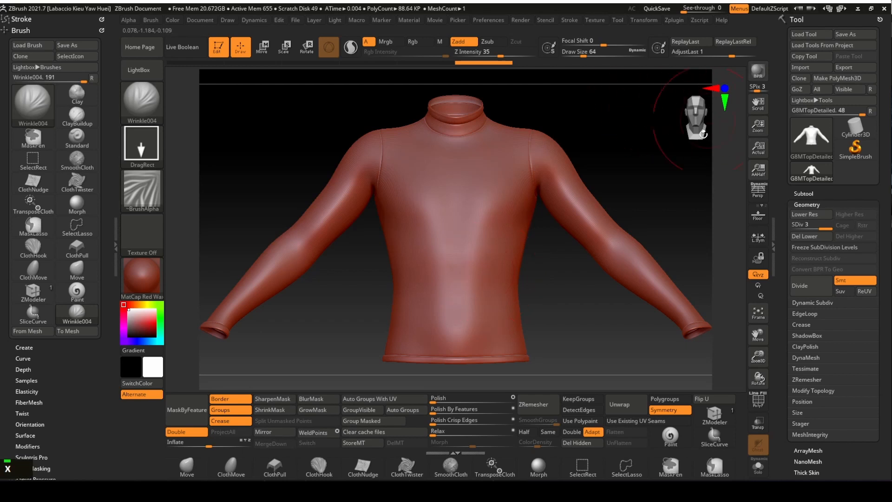
drag(678, 189, 654, 188)
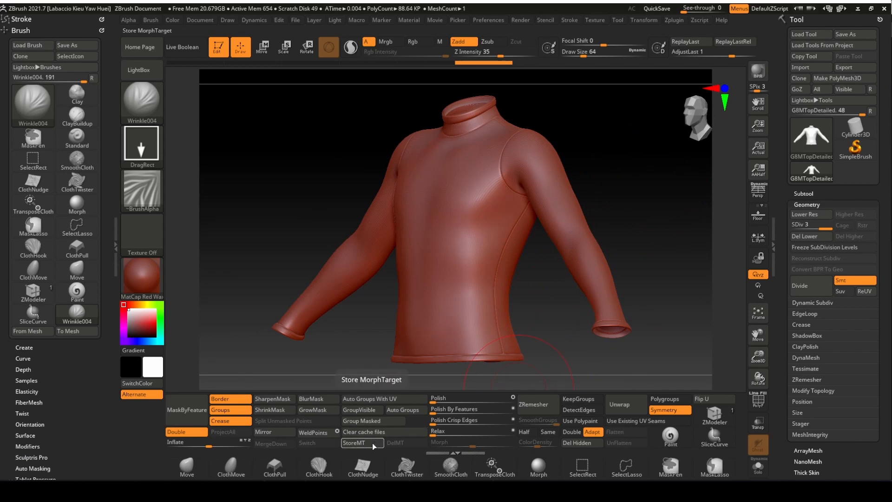
- Store a morph target of the top's smooth, unsculpted shape
drag(886, 370, 882, 263)
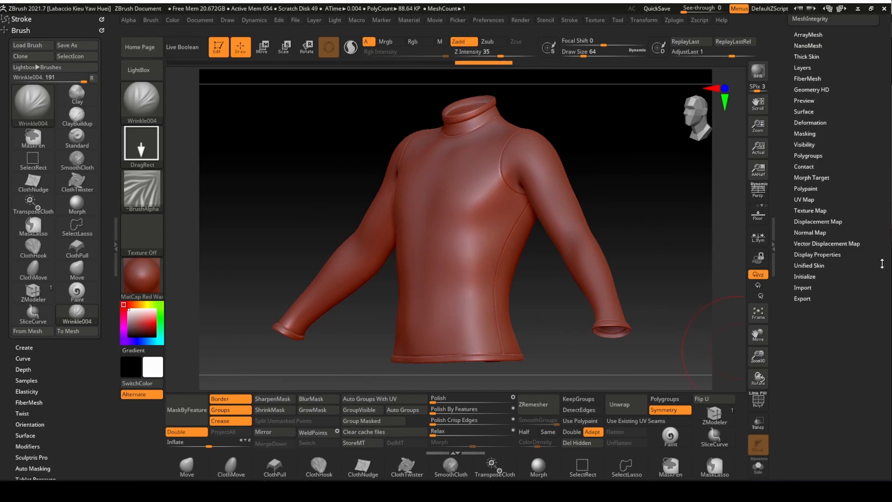
click(827, 178)
click(820, 184)
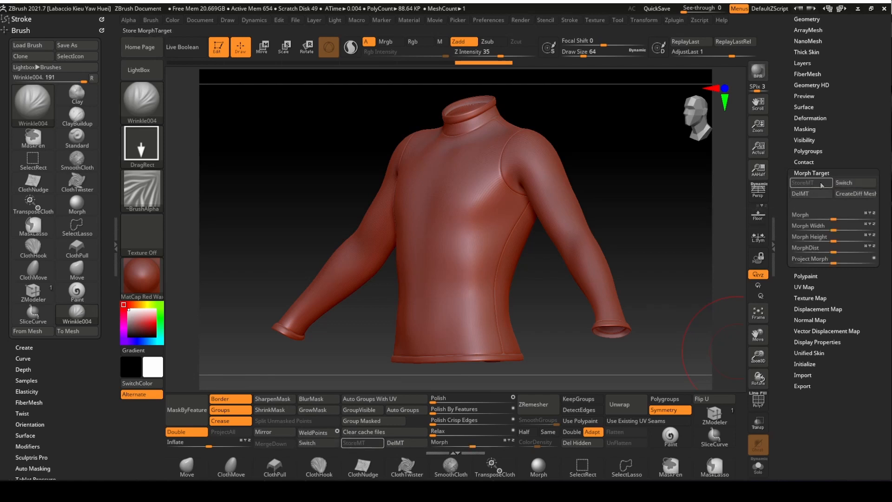
drag(873, 88, 874, 181)
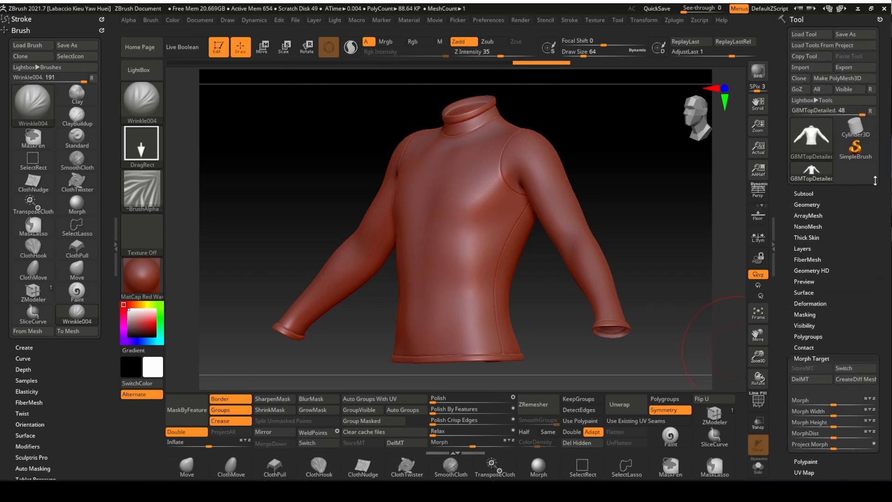
click(807, 204)
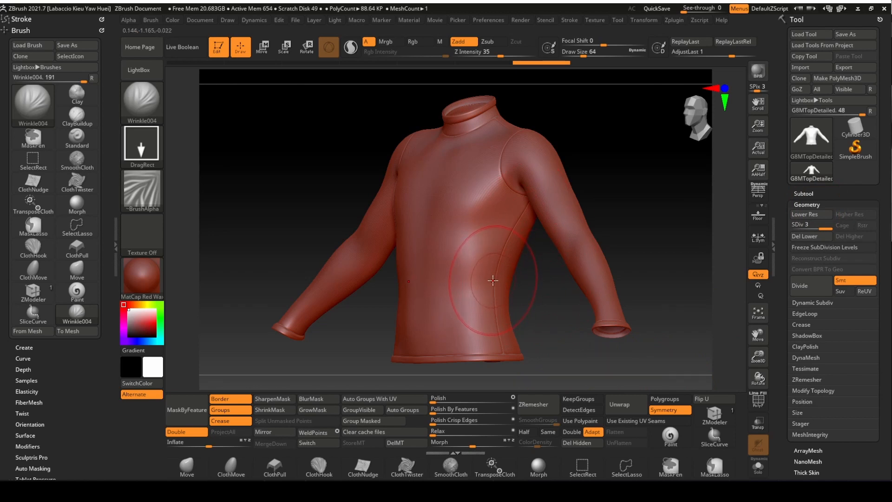
- Stamp Wrinkle004 folds on the sweater's lower side, undoing and redoing the first stroke
drag(492, 299, 436, 349)
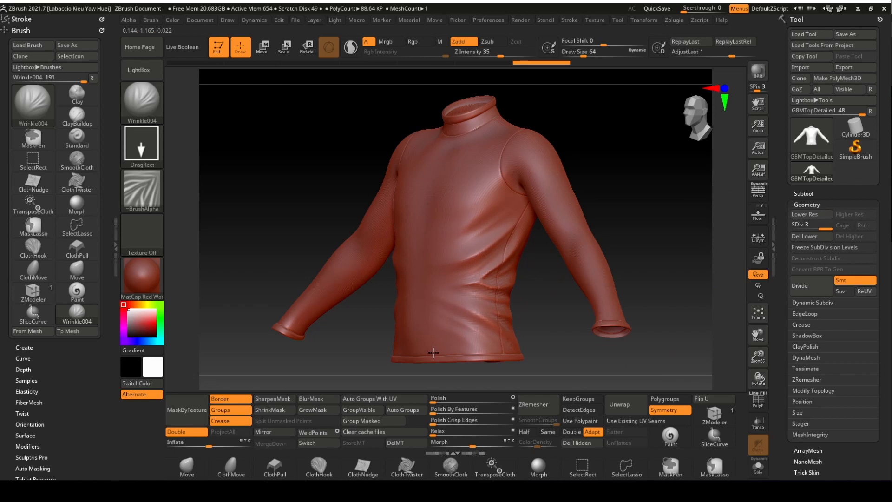
mouse_move(650, 189)
mouse_down()
mouse_move(620, 189)
mouse_move(758, 186)
mouse_up()
key(ctrl+z)
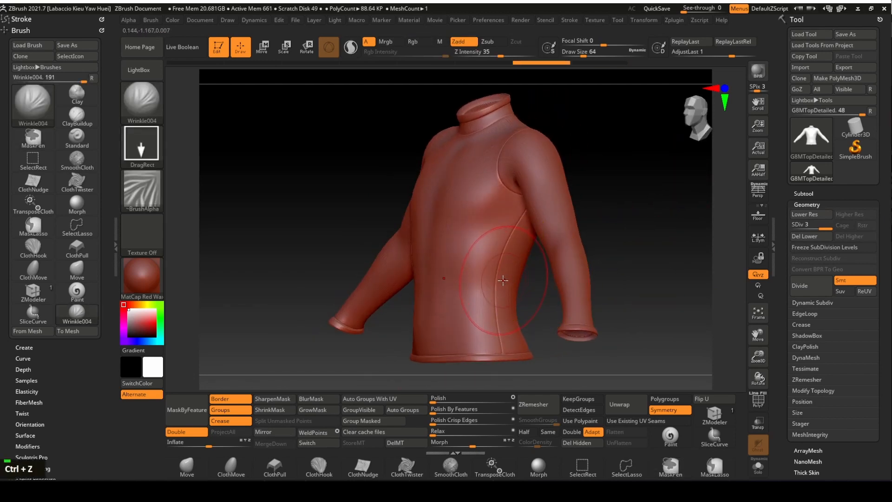
drag(502, 281, 444, 359)
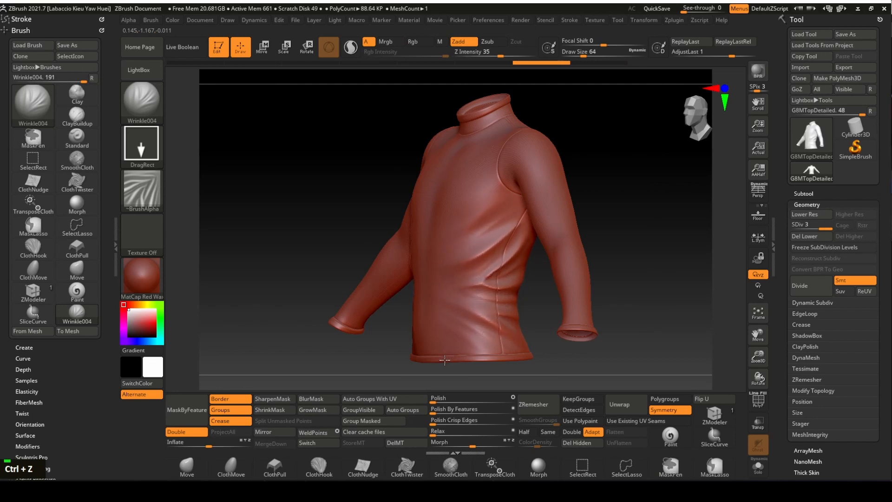
- Preview a stronger last stroke with AdjustLast, then leave it at 1
shift+drag(654, 191, 682, 173)
drag(745, 50, 733, 55)
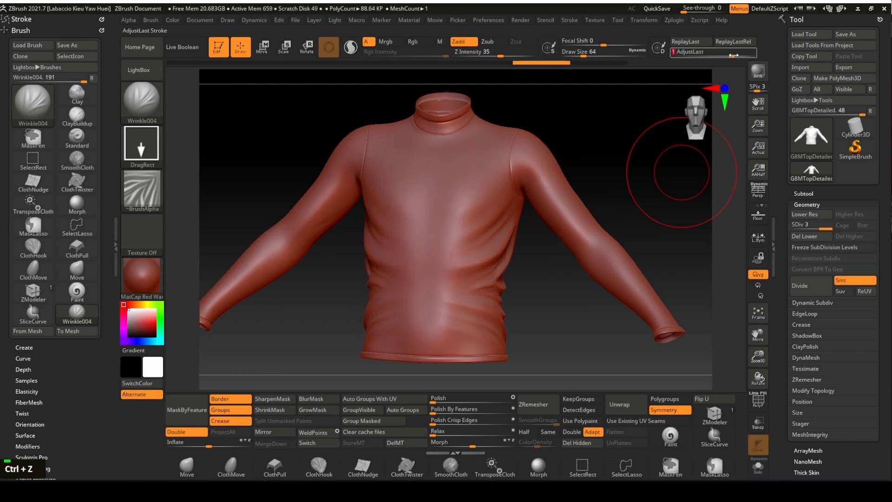
mouse_move(643, 175)
mouse_down()
mouse_move(691, 179)
mouse_move(652, 182)
mouse_move(653, 168)
mouse_up()
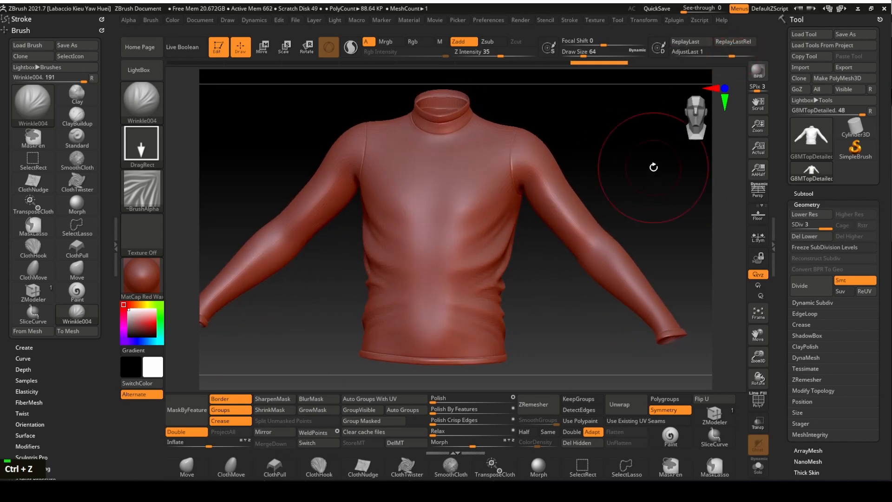
drag(735, 54, 736, 56)
mouse_move(651, 151)
mouse_down()
mouse_move(626, 155)
mouse_move(650, 141)
mouse_up()
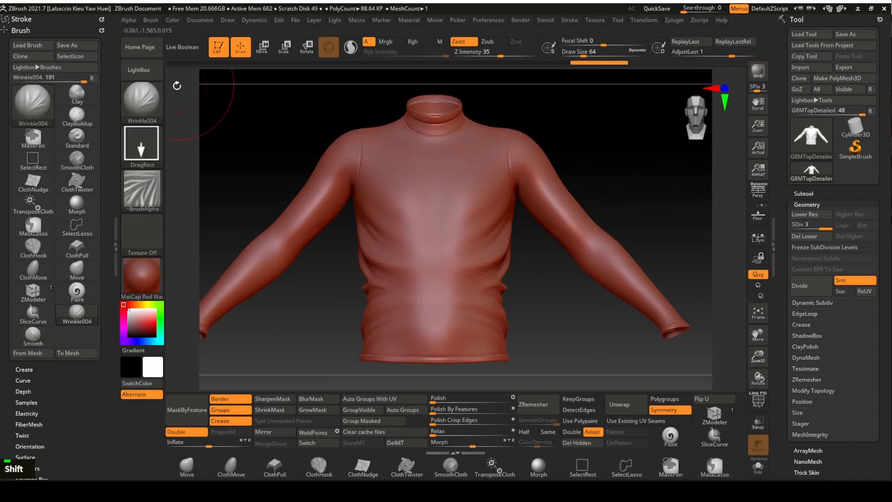
- Load Wrinkle001 and, with symmetry off, stamp a wrinkle patch on the lower back
click(150, 69)
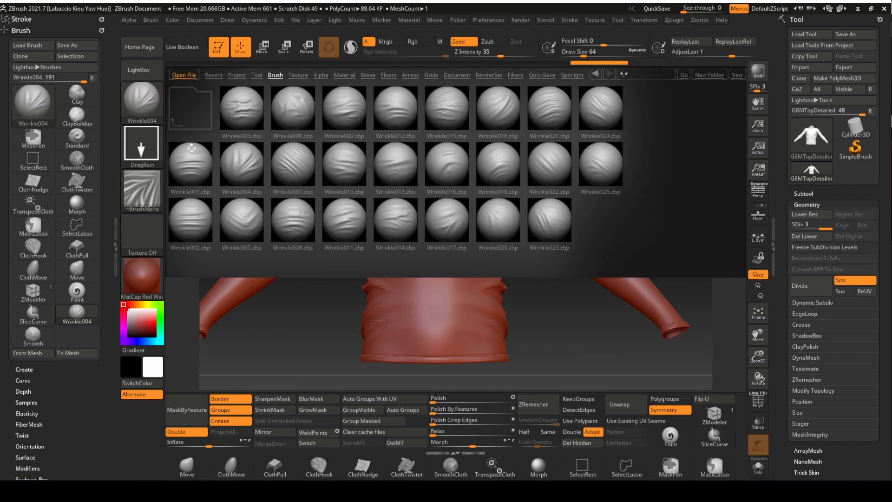
double_click(194, 165)
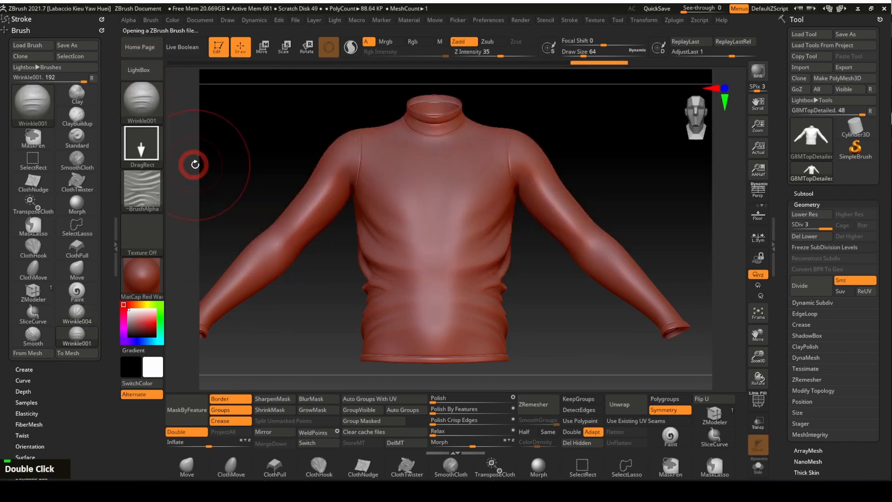
mouse_move(634, 160)
mouse_down()
mouse_move(677, 175)
mouse_move(570, 173)
mouse_up()
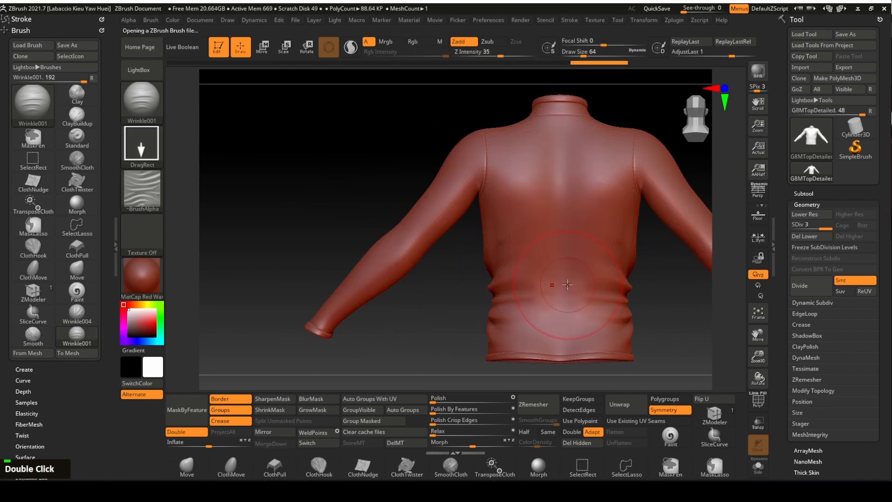
key(x)
alt+drag(668, 291, 502, 271)
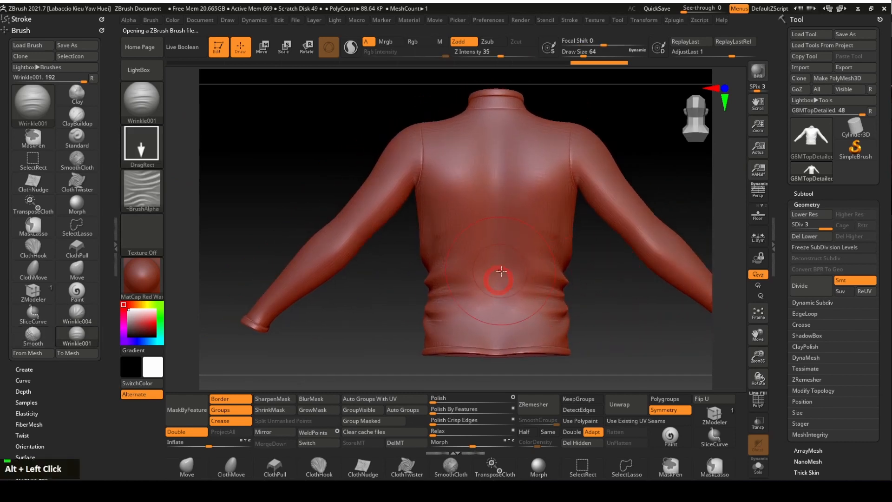
drag(496, 305, 492, 363)
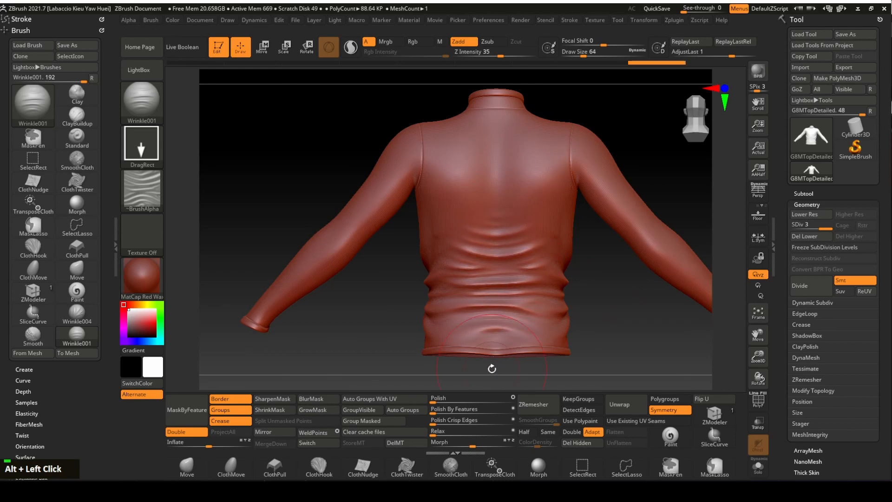
drag(643, 132, 674, 131)
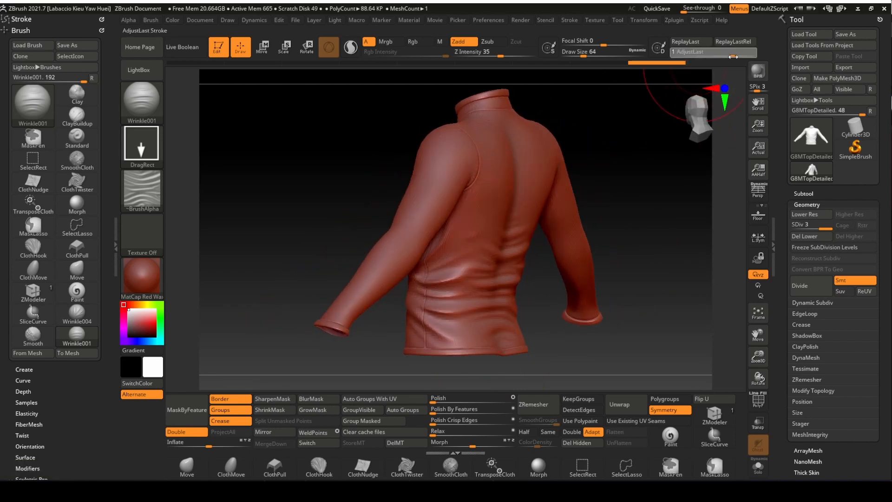
drag(733, 56, 733, 57)
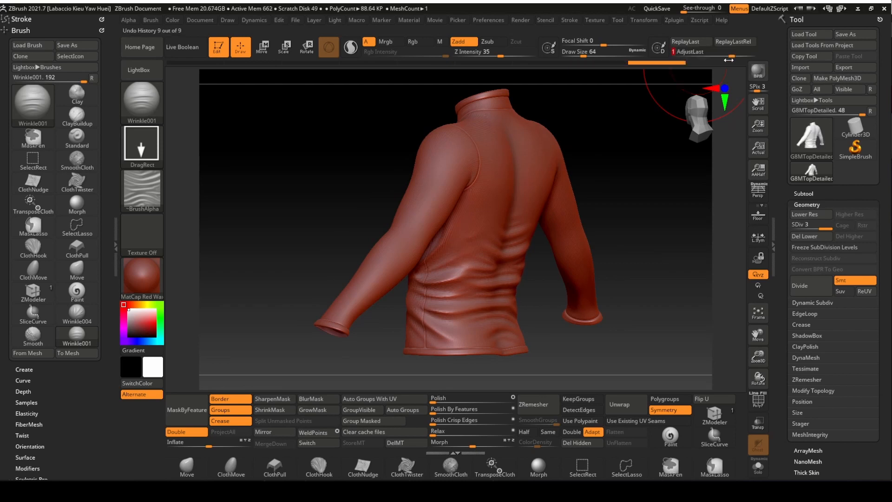
- Re-enable X symmetry, stamp mirrored elbow wrinkles, and reduce the brush size to about 39
shift+drag(644, 181, 694, 181)
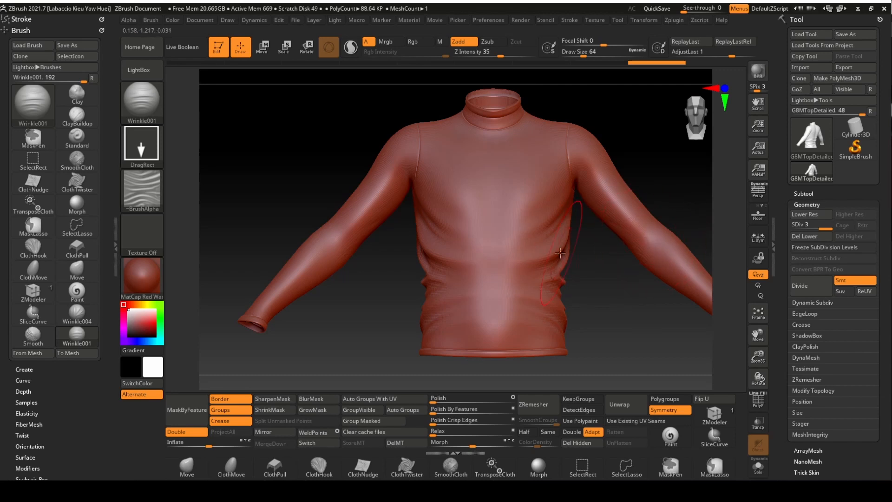
key(x)
drag(651, 242, 672, 263)
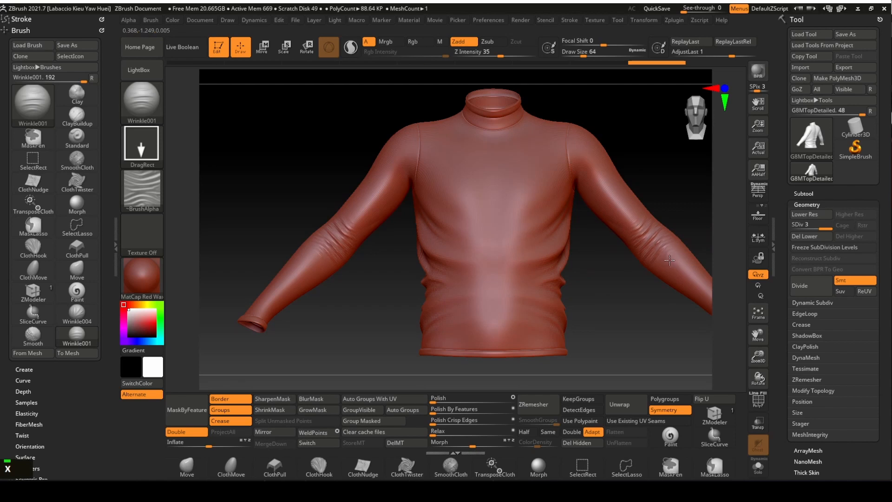
drag(731, 56, 739, 56)
alt+drag(656, 144, 600, 163)
mouse_move(601, 162)
mouse_down()
mouse_move(635, 165)
mouse_move(633, 177)
mouse_move(649, 154)
mouse_move(631, 133)
mouse_up()
drag(583, 54, 579, 52)
alt+drag(575, 273, 591, 287)
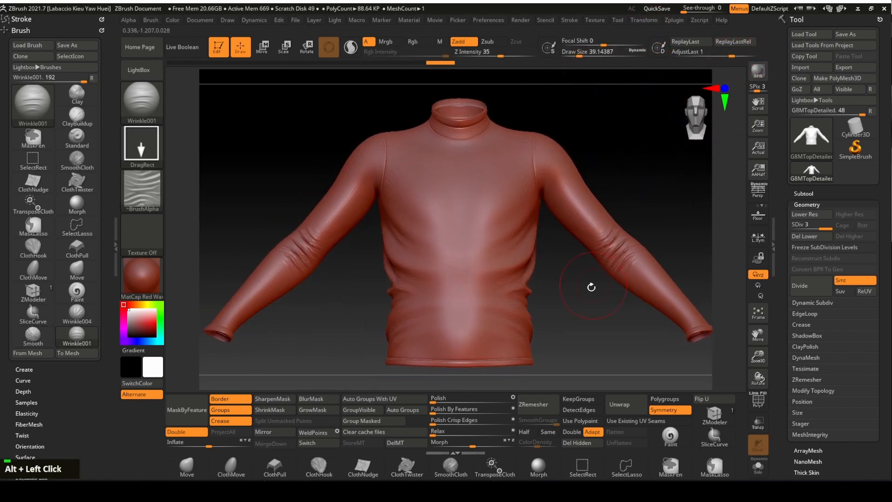
- Switch to the Morph brush at size about 59 and turn off X symmetry
click(538, 465)
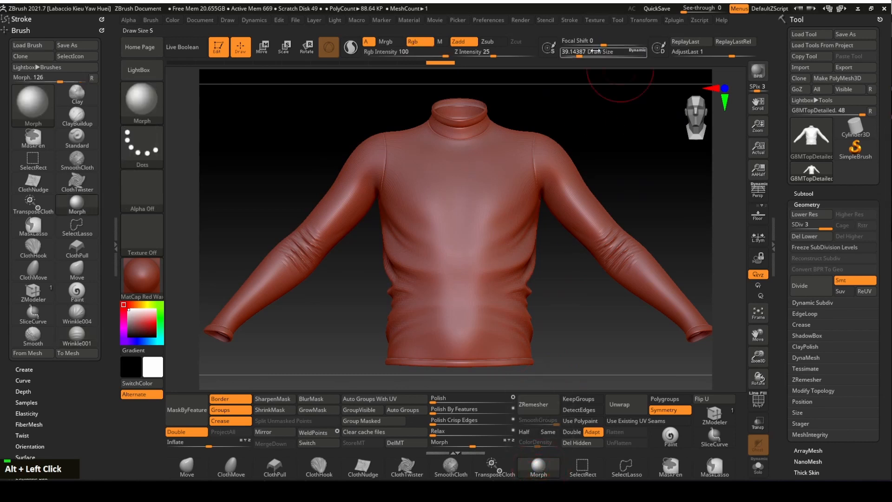
drag(581, 55, 583, 56)
mouse_move(620, 119)
mouse_down()
mouse_move(568, 149)
mouse_move(364, 172)
mouse_move(386, 164)
mouse_up()
drag(593, 207, 408, 160)
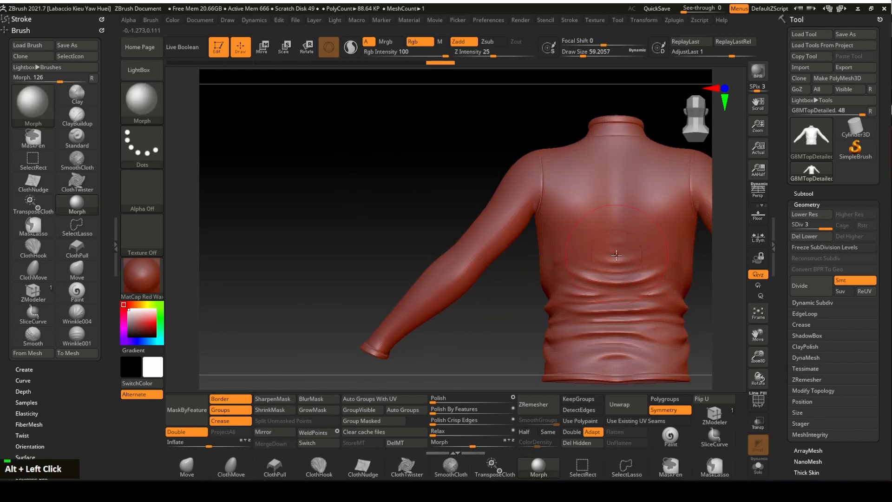
double_click(578, 252)
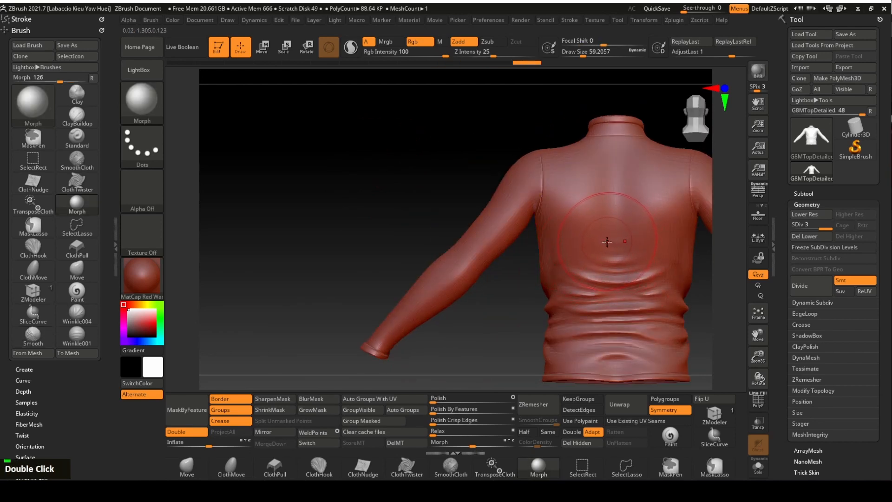
key(x)
- Soften the back wrinkles toward the stored shape, with the brush enlarged to about 94
mouse_move(587, 257)
mouse_down()
mouse_move(566, 261)
mouse_move(612, 251)
mouse_move(664, 270)
mouse_up()
click(622, 258)
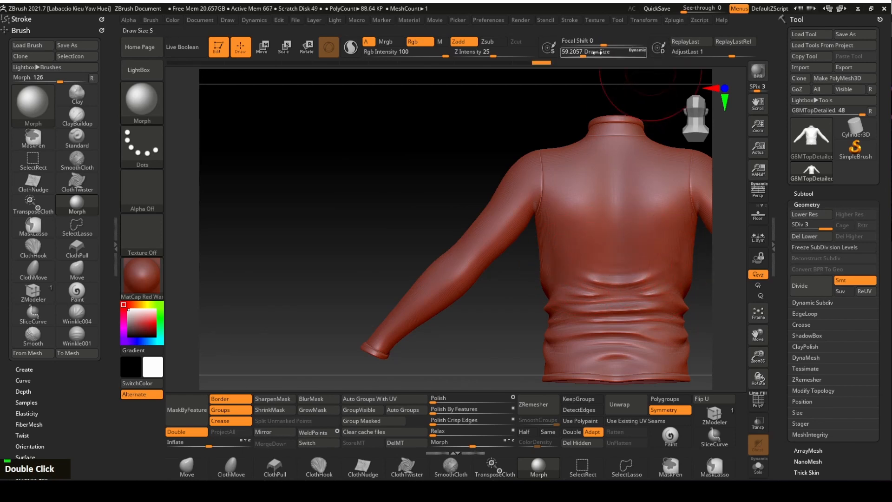
drag(583, 56, 588, 55)
drag(616, 263, 616, 270)
mouse_move(614, 360)
mouse_down()
mouse_move(614, 346)
mouse_move(656, 316)
mouse_up()
mouse_move(665, 265)
mouse_down()
mouse_move(586, 269)
mouse_move(589, 261)
mouse_move(588, 268)
mouse_up()
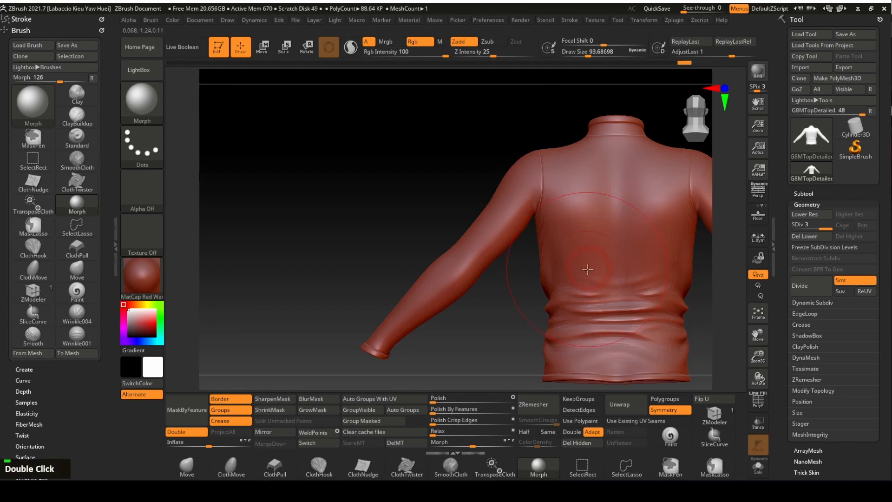
drag(414, 139, 521, 151)
- Tone down the elbow wrinkles on both sleeves at brush size about 49
alt+drag(451, 137, 391, 121)
drag(561, 239, 609, 173)
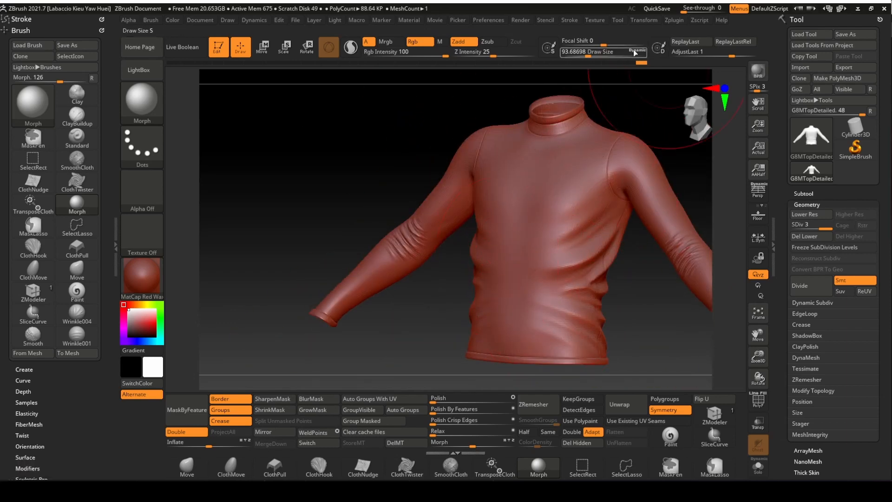
drag(588, 54, 581, 55)
drag(662, 226, 673, 234)
alt+drag(673, 155, 559, 148)
mouse_move(573, 222)
mouse_down()
mouse_move(592, 269)
mouse_move(616, 251)
mouse_move(563, 217)
mouse_move(591, 231)
mouse_up()
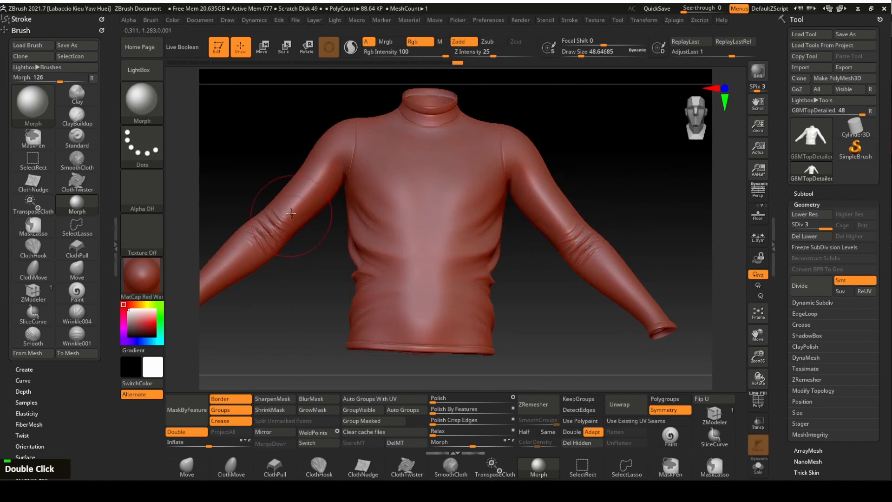
drag(292, 213, 272, 237)
mouse_move(285, 212)
mouse_down()
mouse_move(265, 254)
mouse_move(281, 224)
mouse_up()
mouse_move(605, 236)
mouse_down()
mouse_move(571, 232)
mouse_move(604, 247)
mouse_move(569, 201)
mouse_up()
drag(533, 236, 539, 216)
drag(529, 241, 537, 219)
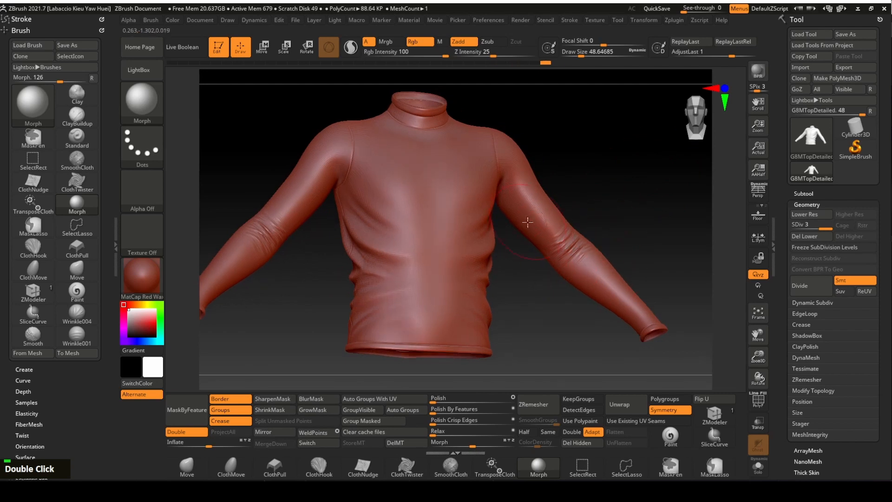
drag(583, 186, 621, 181)
drag(597, 143, 739, 107)
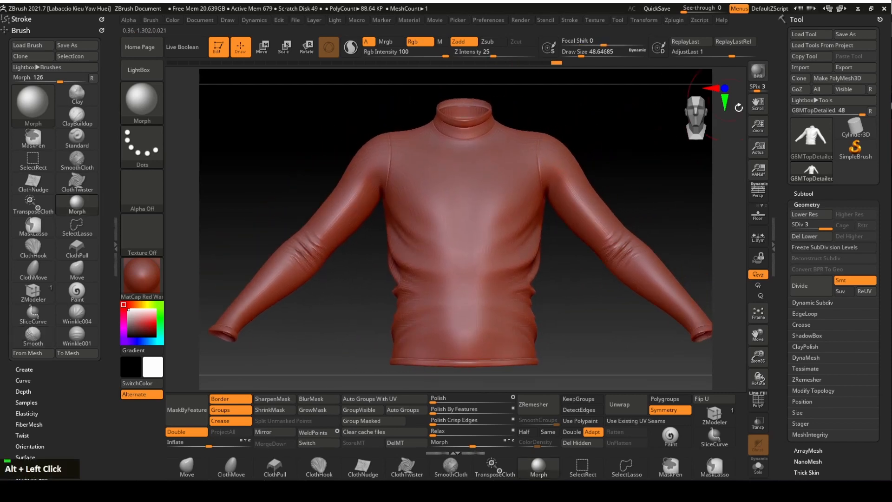
drag(885, 229, 877, 197)
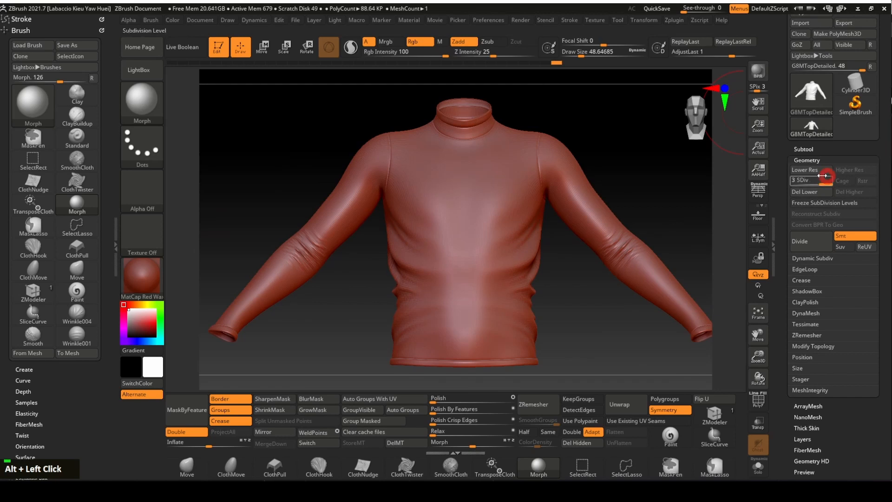
- Bake an adaptive 2048×2048 normal map from the lowest subdivision and clone it into the textures
drag(788, 185, 786, 185)
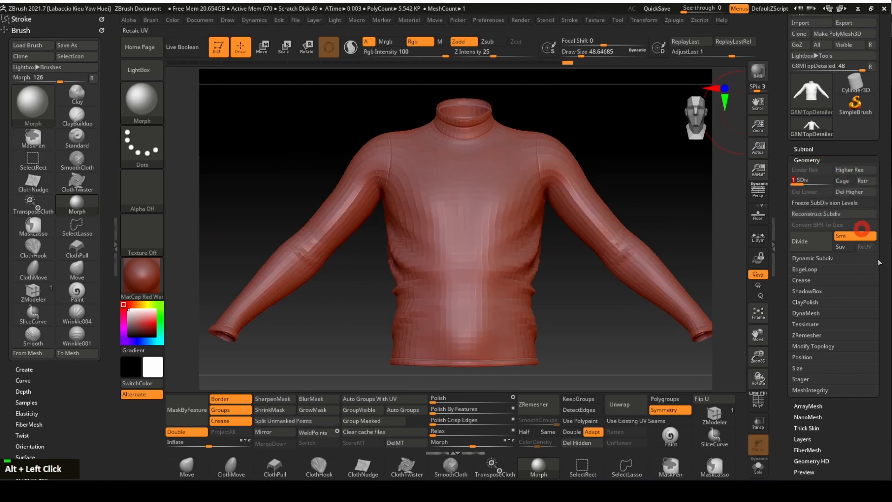
drag(890, 331, 883, 250)
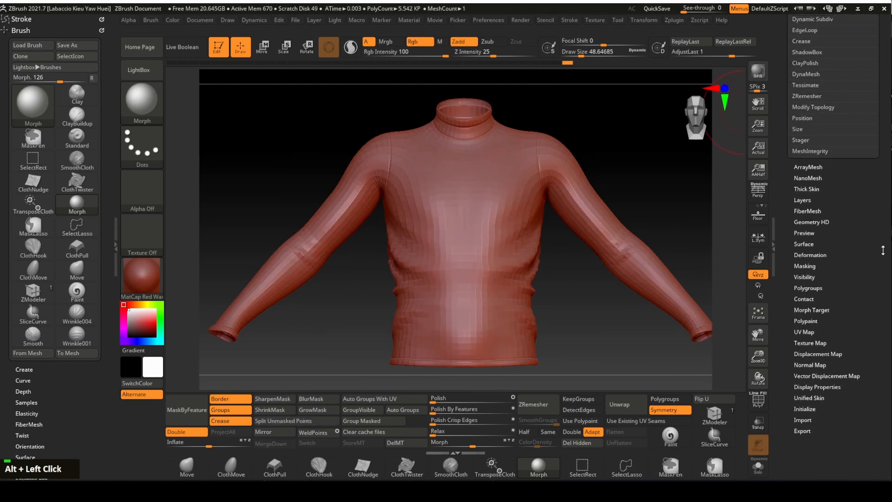
click(822, 365)
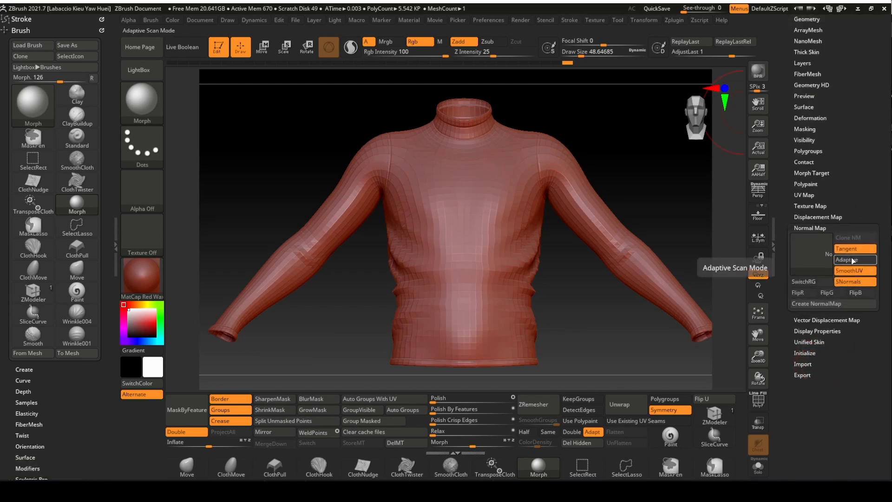
click(840, 260)
click(823, 305)
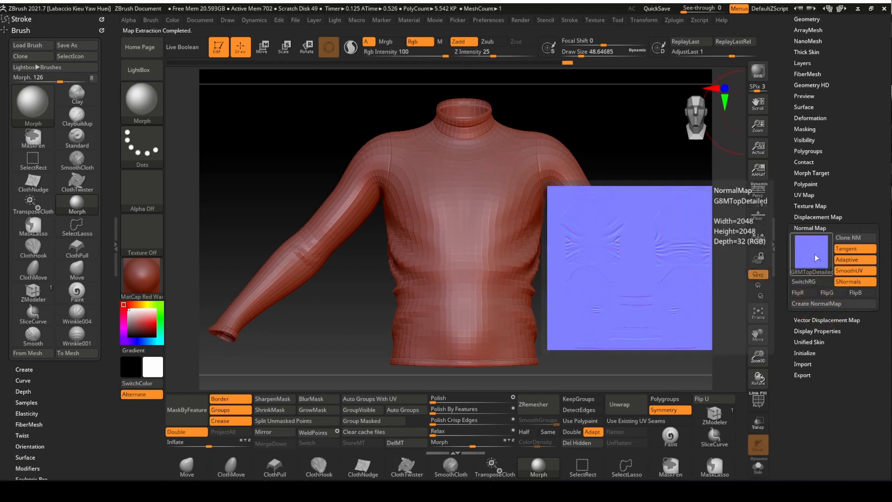
click(858, 239)
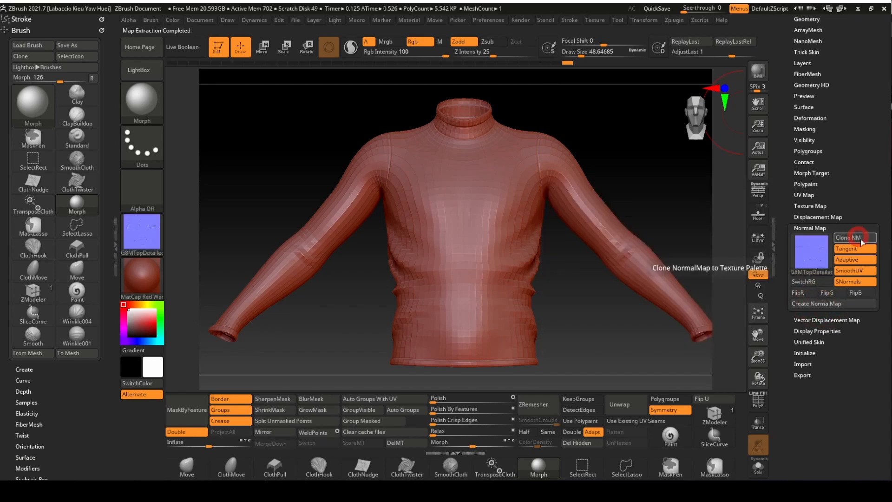
click(145, 237)
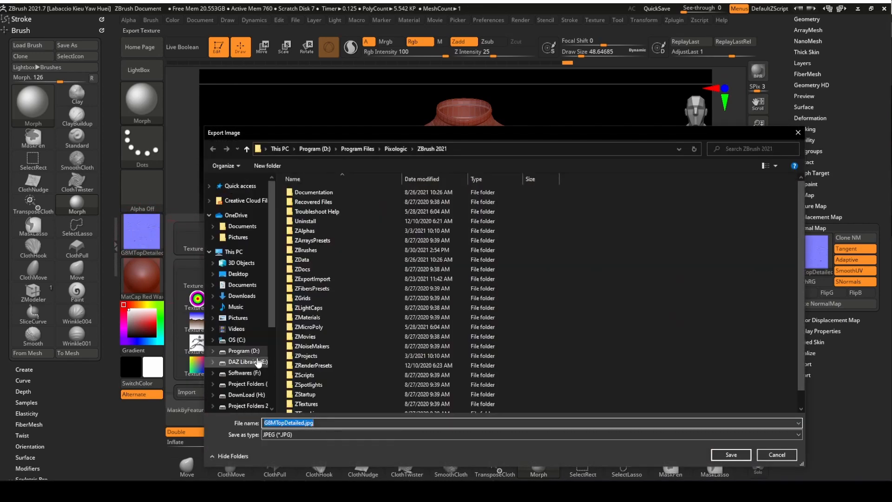
- Export the normal map over G8MTopCreaseNorm.jpg in the 2021 Clothing Base folder
click(209, 186)
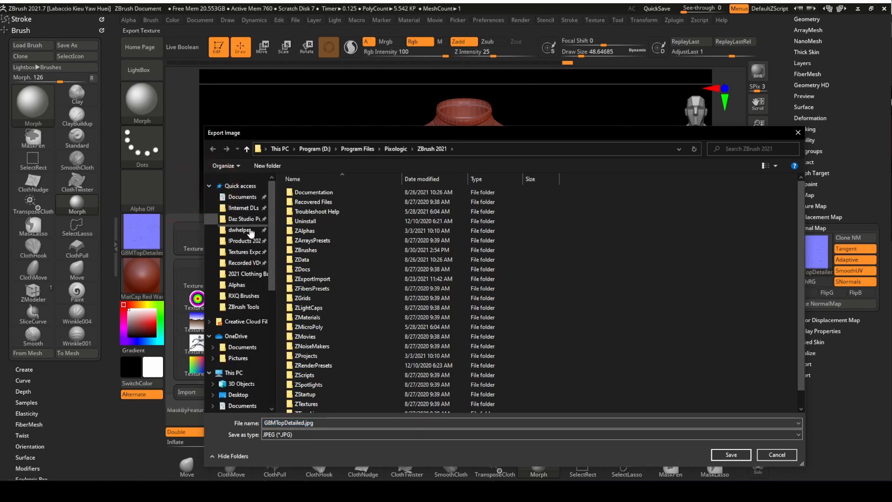
click(246, 274)
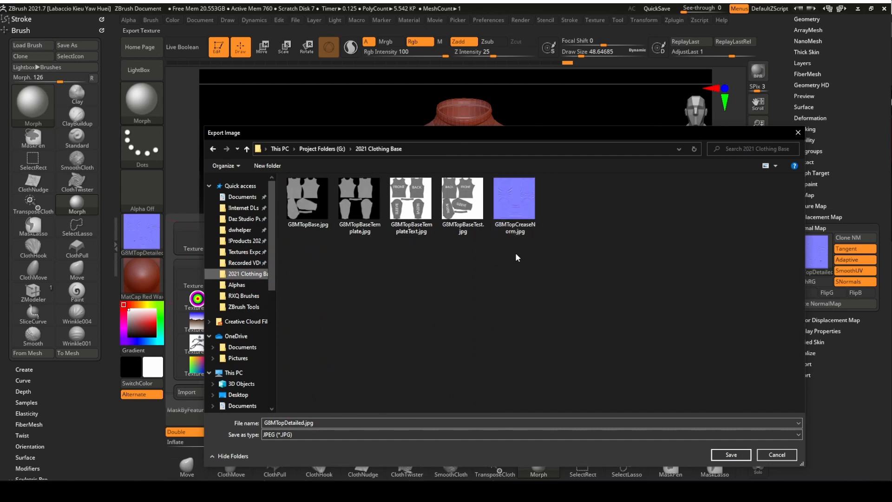
double_click(516, 195)
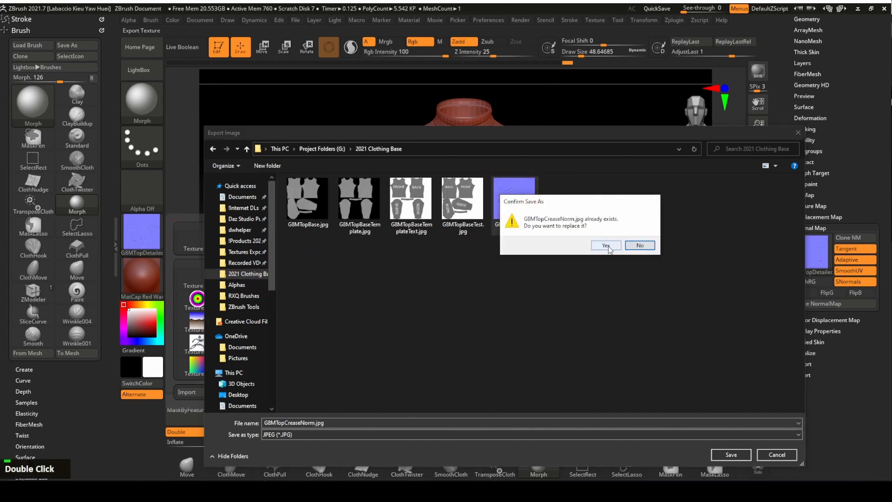
click(607, 245)
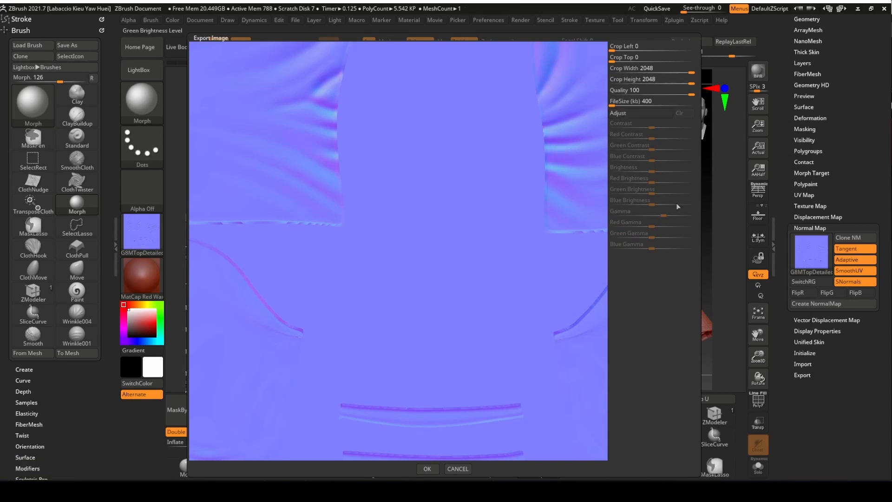
- Enable Adjust, set Contrast to 0.5 and confirm the export
click(620, 113)
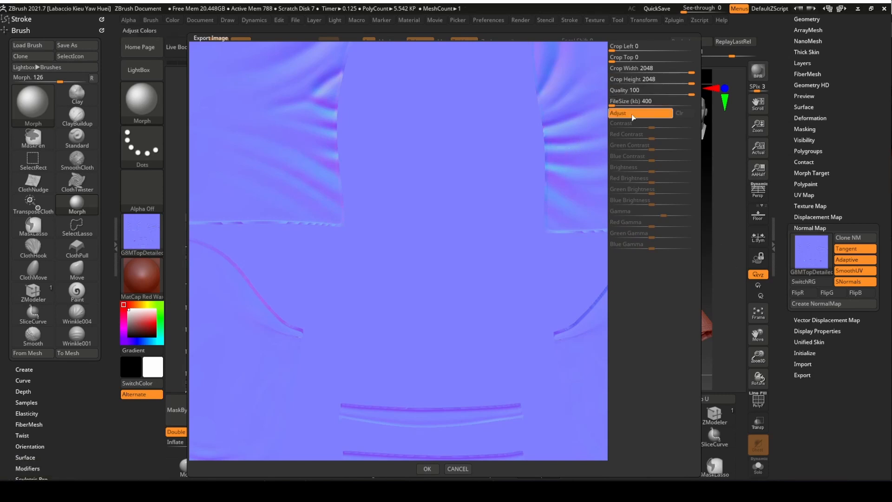
drag(658, 126, 669, 130)
text(0.5)
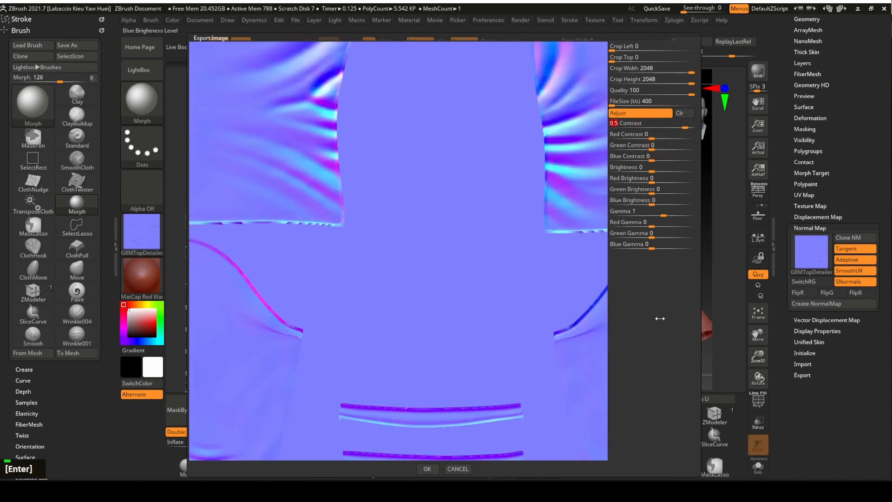
click(429, 469)
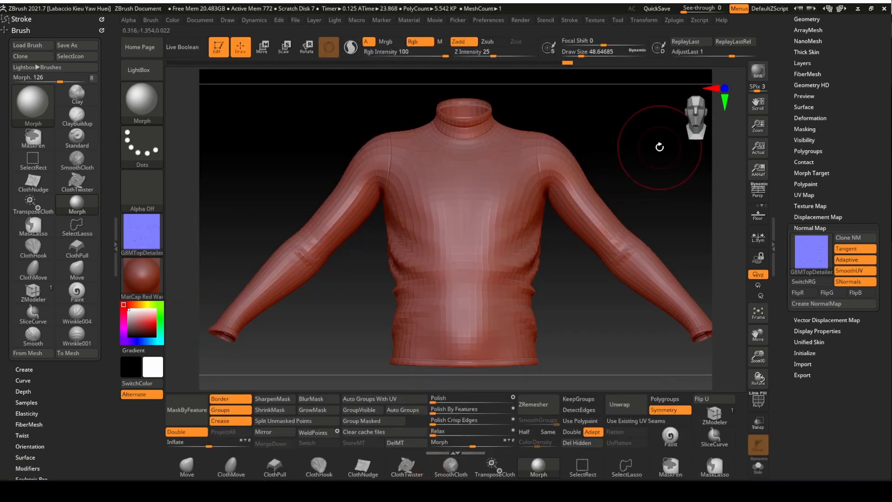
- Bake a displacement map from the sculpt and clone it into the alphas
click(849, 217)
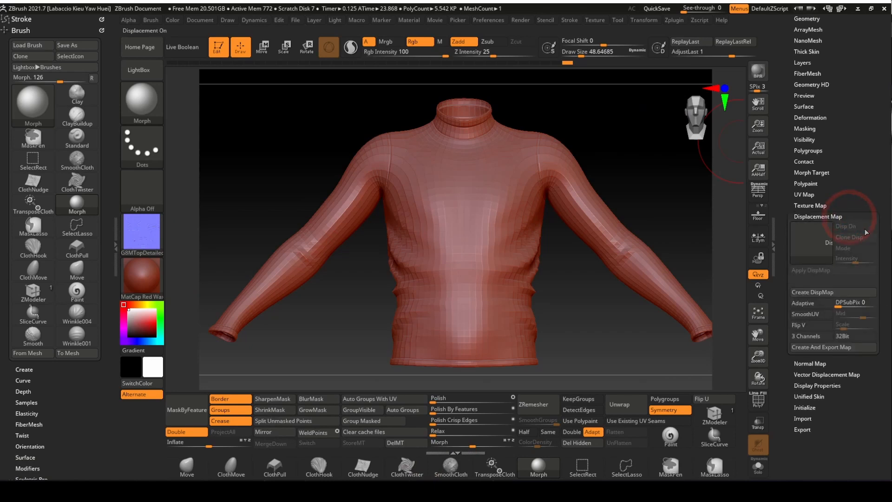
click(854, 292)
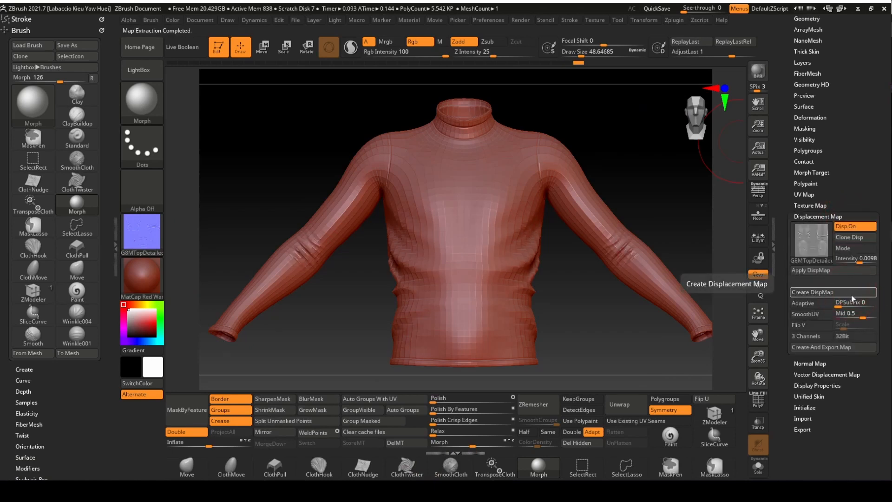
click(854, 238)
- Export the displacement alpha as TIFF G8MTopCreaseDisp in 2021 Clothing Base, then return to DAZ Studio
mouse_move(144, 188)
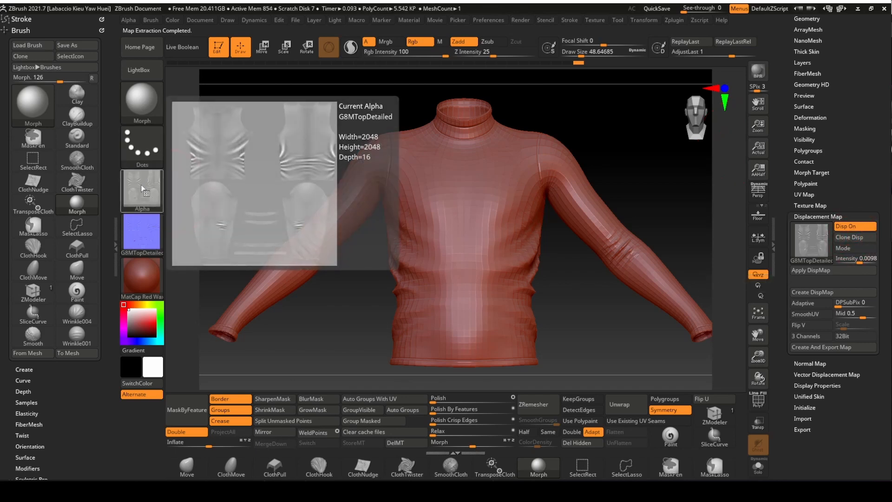
click(144, 188)
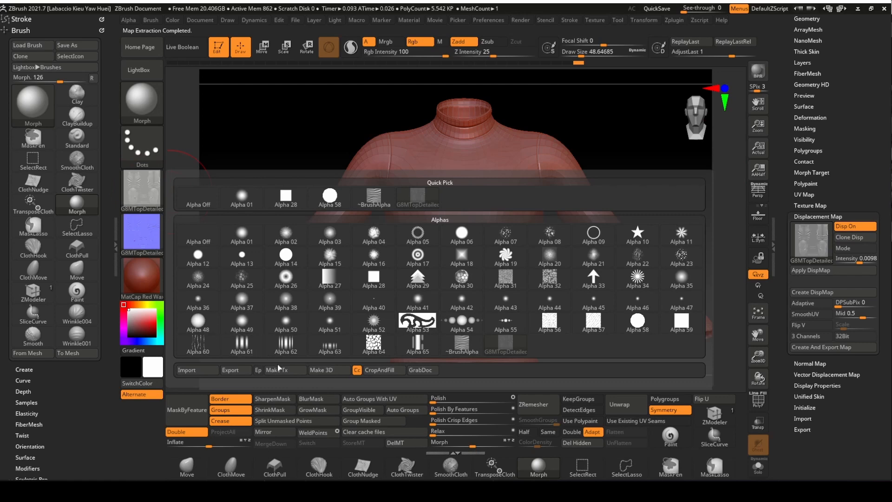
click(240, 373)
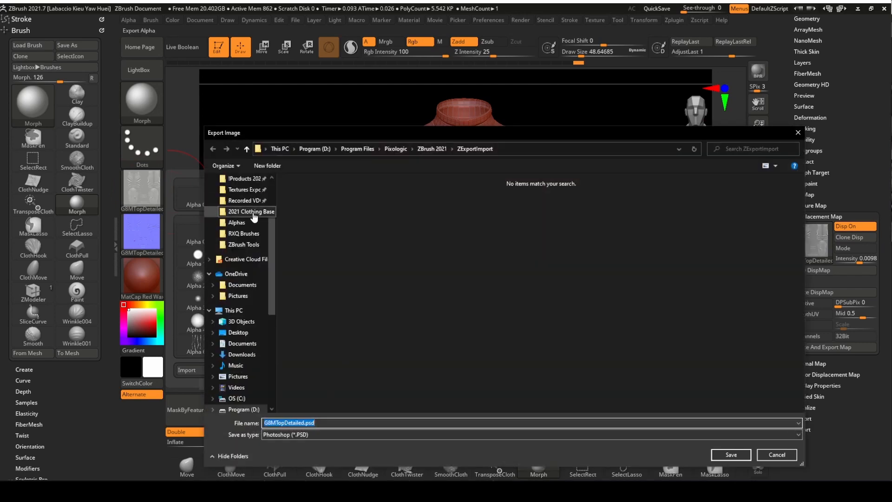
click(253, 217)
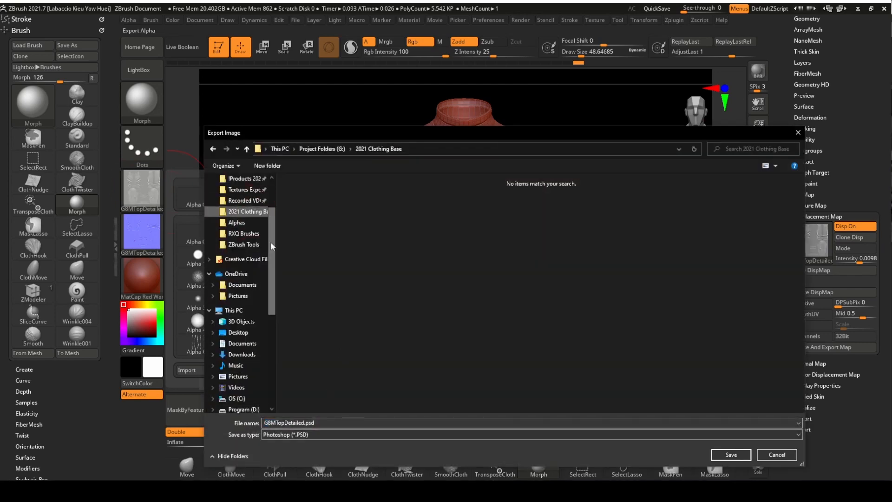
click(317, 435)
click(315, 455)
click(287, 423)
drag(284, 423, 354, 431)
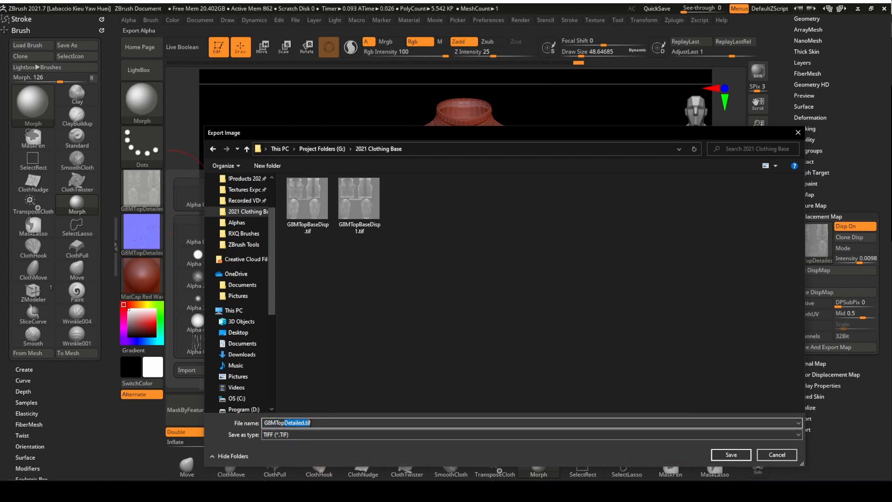
text(CreaseDisp)
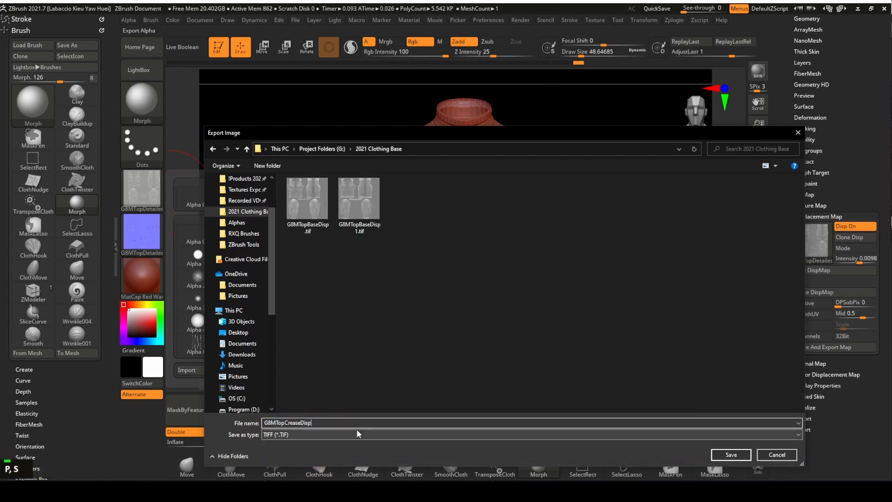
click(731, 454)
click(470, 492)
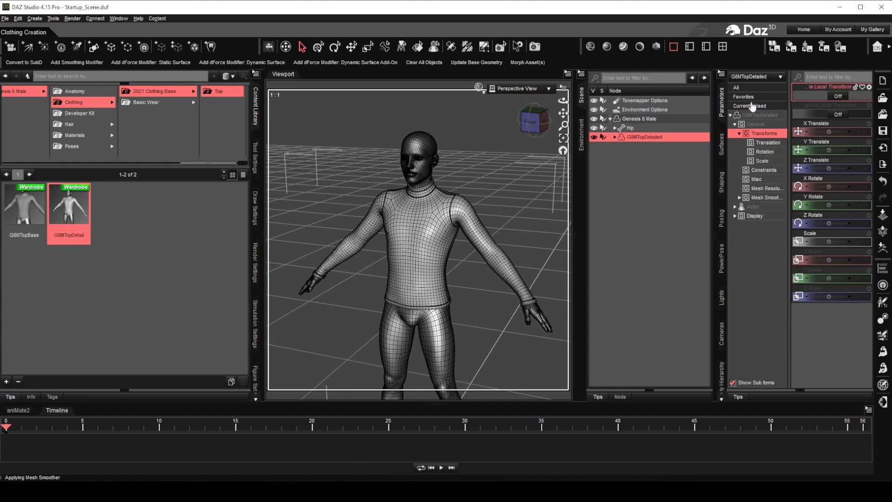
- Give the G8MTopDetailed top a dark teal base colour and move the view closer to the shirt
click(723, 149)
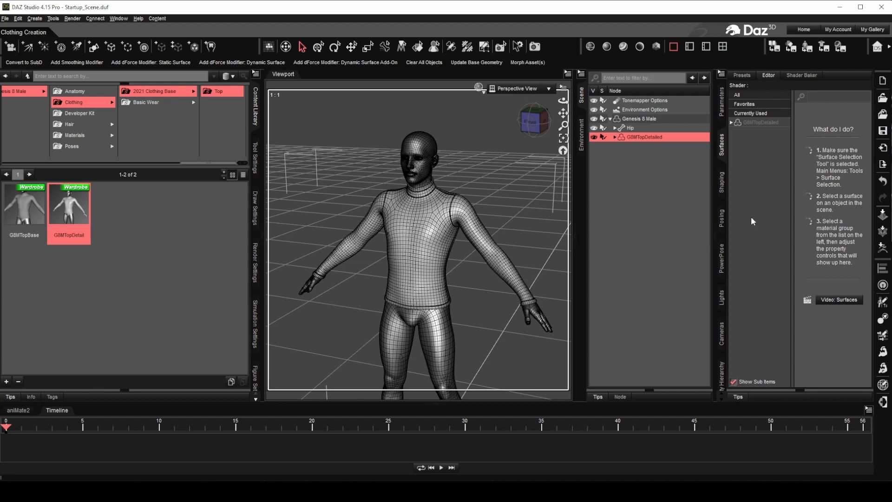
click(761, 122)
click(731, 122)
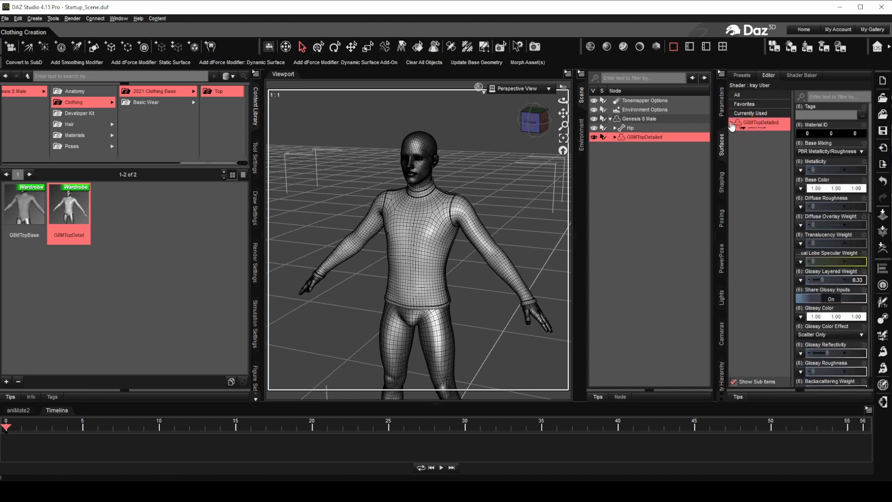
click(832, 188)
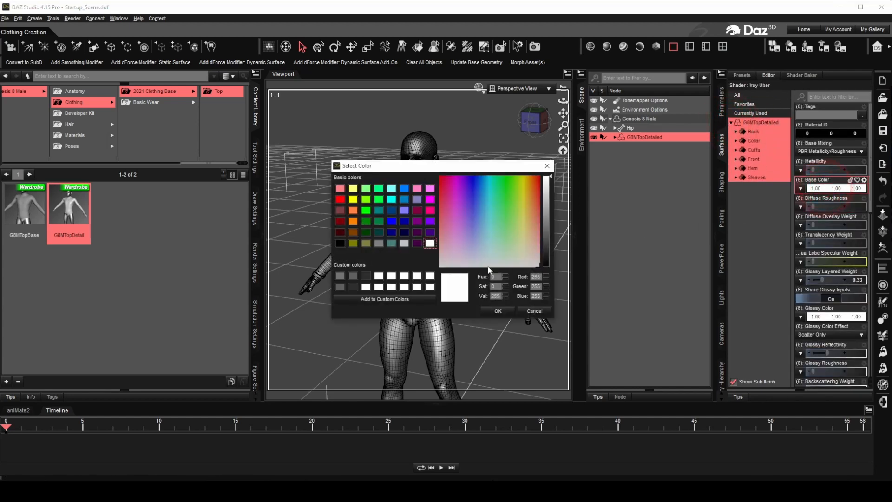
click(379, 232)
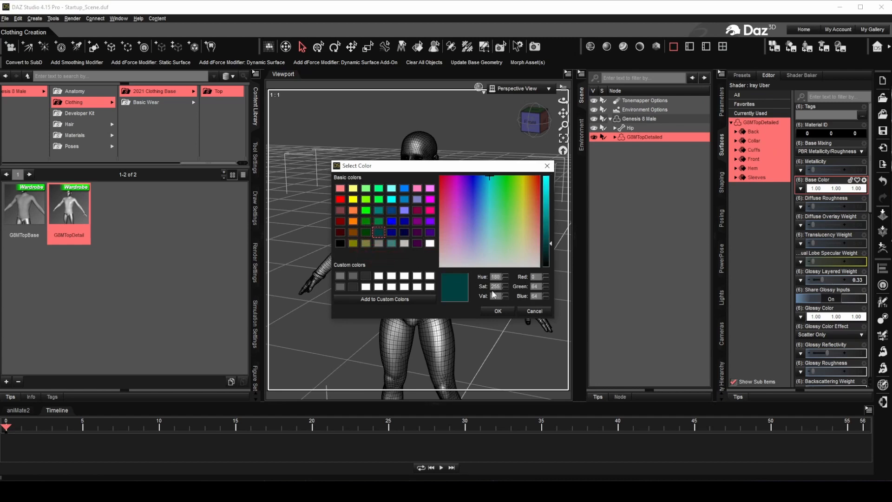
click(497, 312)
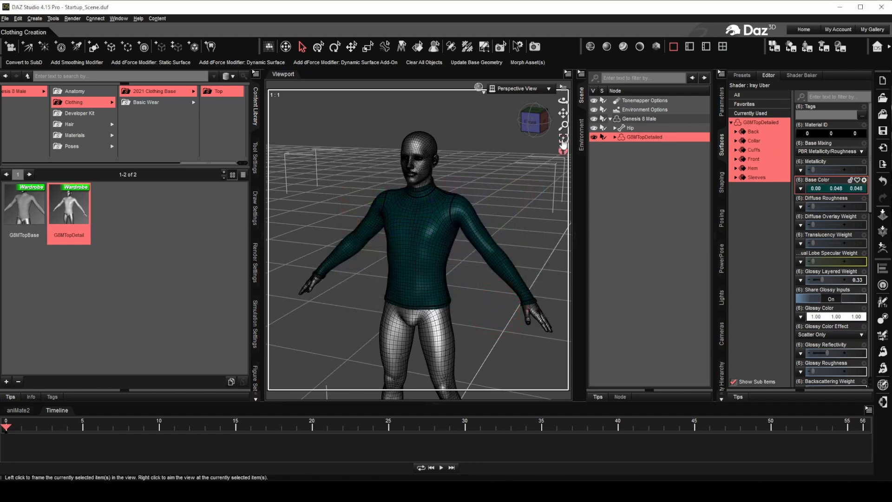
mouse_move(564, 125)
mouse_down()
mouse_move(564, 116)
mouse_move(534, 142)
mouse_move(565, 124)
mouse_move(563, 109)
mouse_up()
- Load G8MTopCreaseNorm.jpg as the top's normal map under smooth shading, then preview it in Iray
click(607, 47)
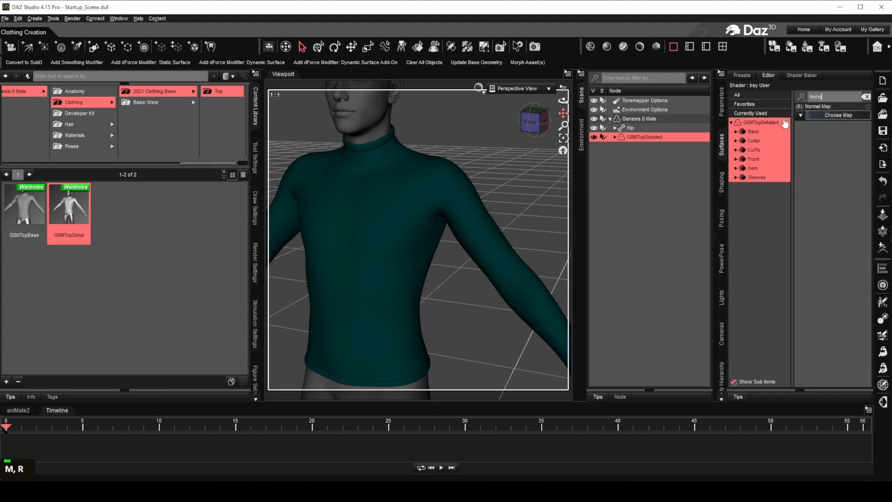
click(801, 115)
click(824, 125)
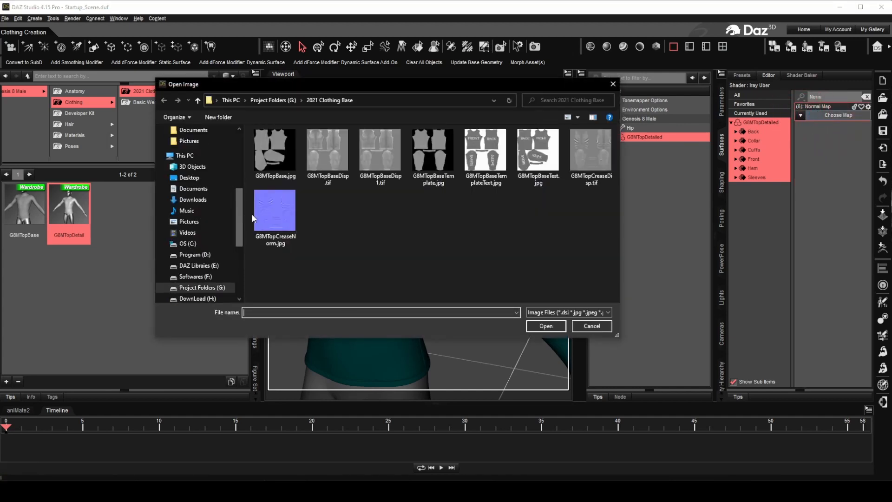
double_click(280, 213)
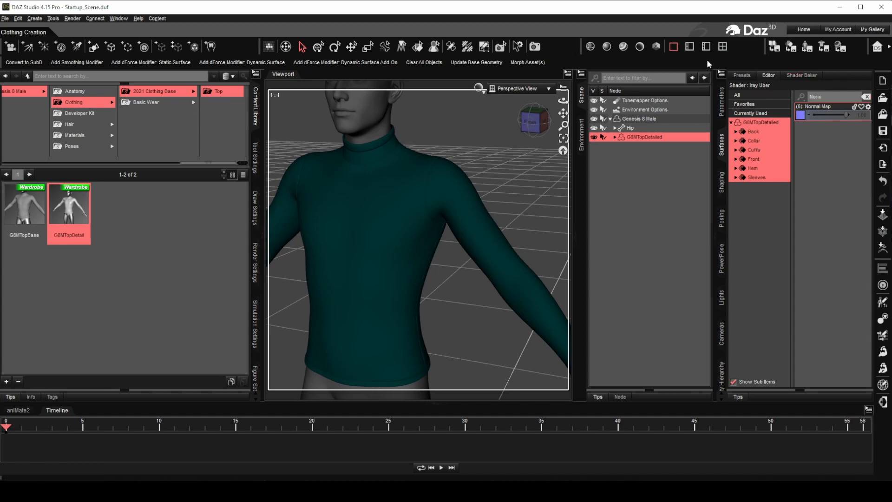
click(657, 47)
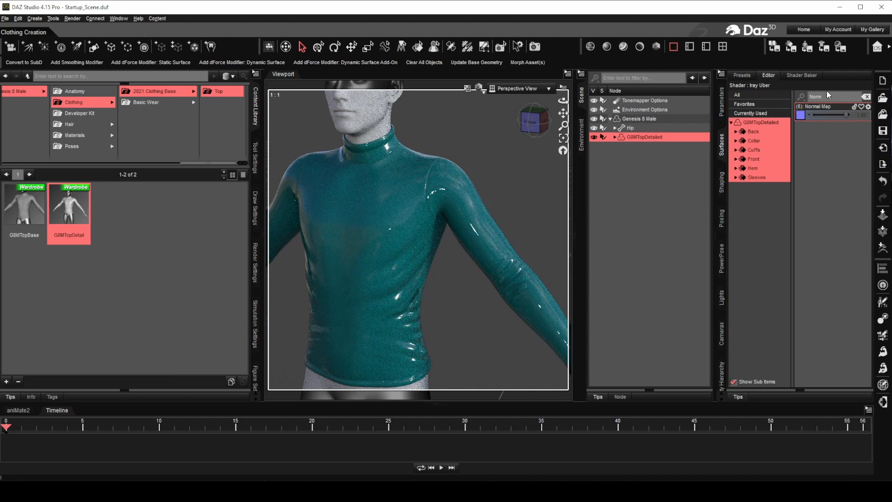
- Lower Glossy Layered Weight from 0.33 to 0.00 and inspect the matte shirt from several angles
click(866, 97)
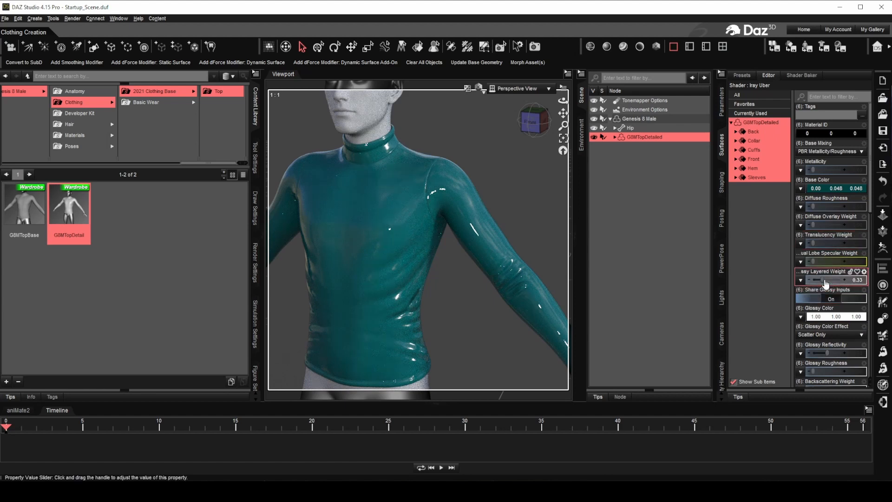
drag(823, 280, 811, 279)
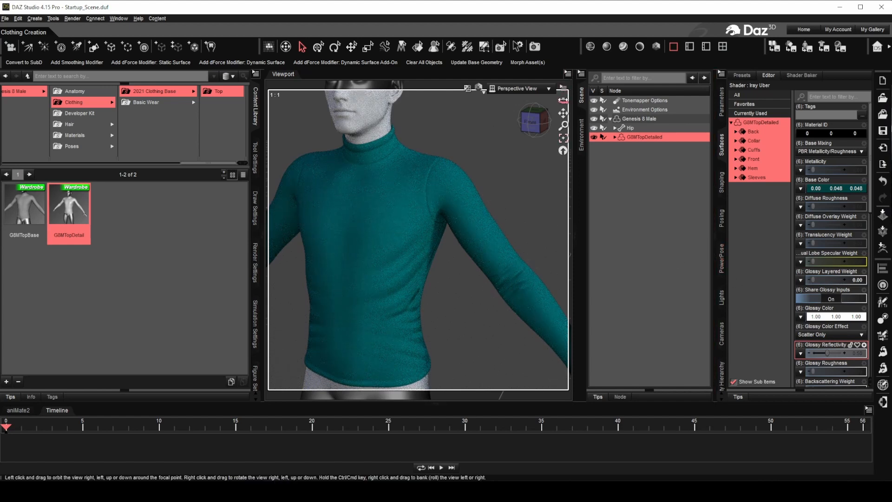
drag(564, 100, 484, 91)
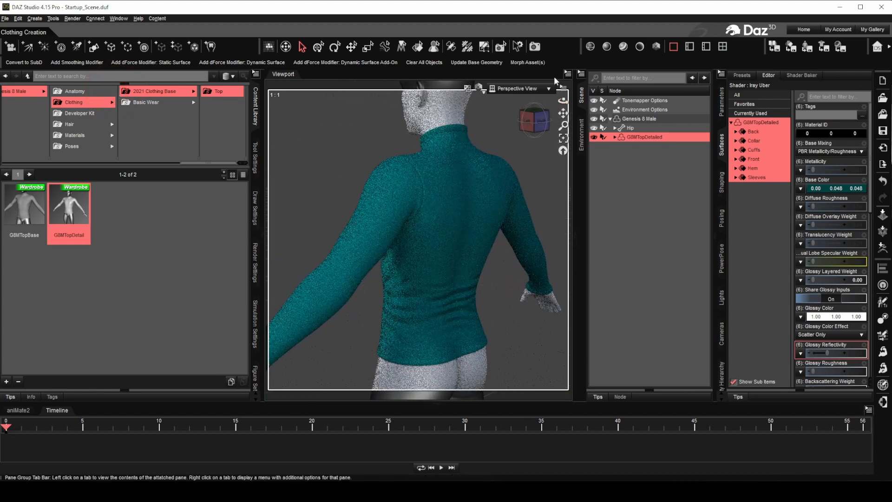
mouse_move(563, 99)
mouse_down()
mouse_move(556, 103)
mouse_move(883, 115)
mouse_up()
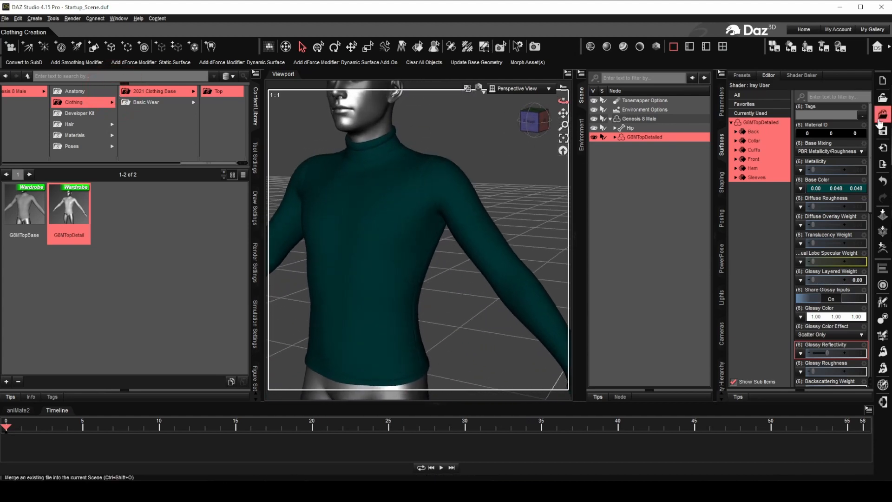
mouse_move(564, 100)
mouse_down()
mouse_move(549, 91)
mouse_move(556, 92)
mouse_up()
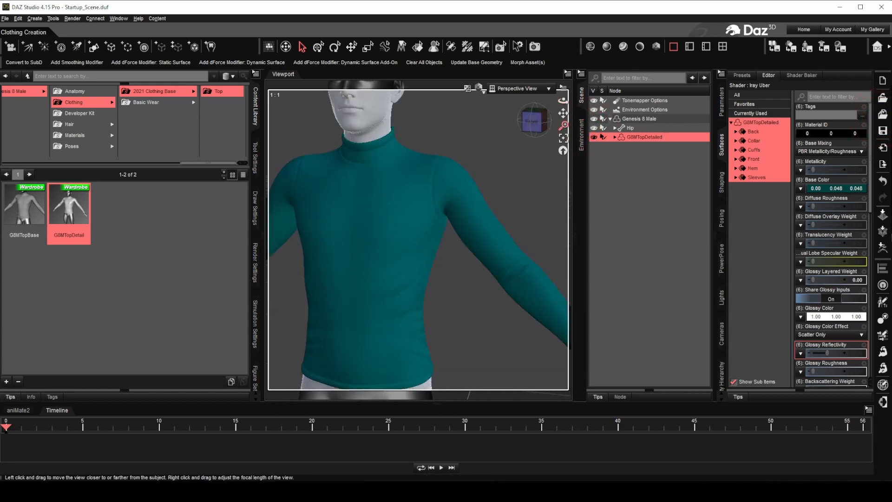
drag(564, 125, 564, 102)
mouse_move(563, 101)
mouse_down()
mouse_move(564, 110)
mouse_move(564, 55)
mouse_move(568, 81)
mouse_move(583, 93)
mouse_move(602, 89)
mouse_up()
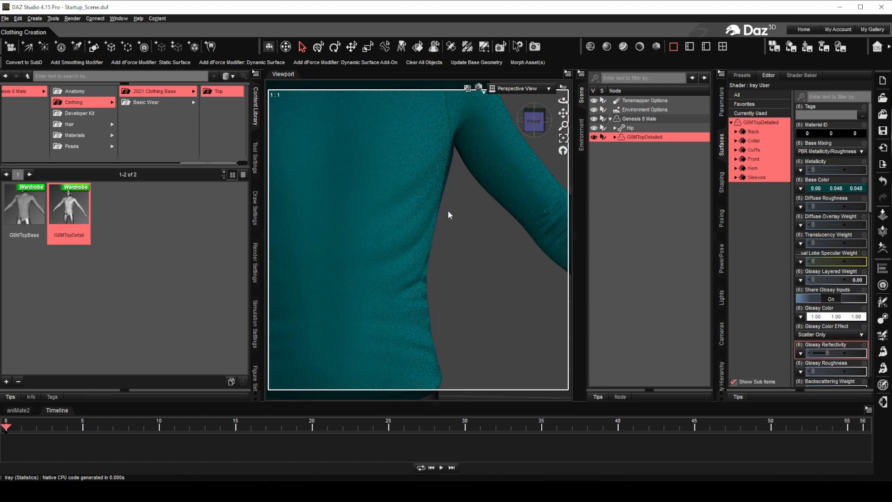
mouse_move(564, 125)
mouse_down()
mouse_move(563, 116)
mouse_move(563, 138)
mouse_move(558, 101)
mouse_move(545, 105)
mouse_move(563, 118)
mouse_move(569, 105)
mouse_up()
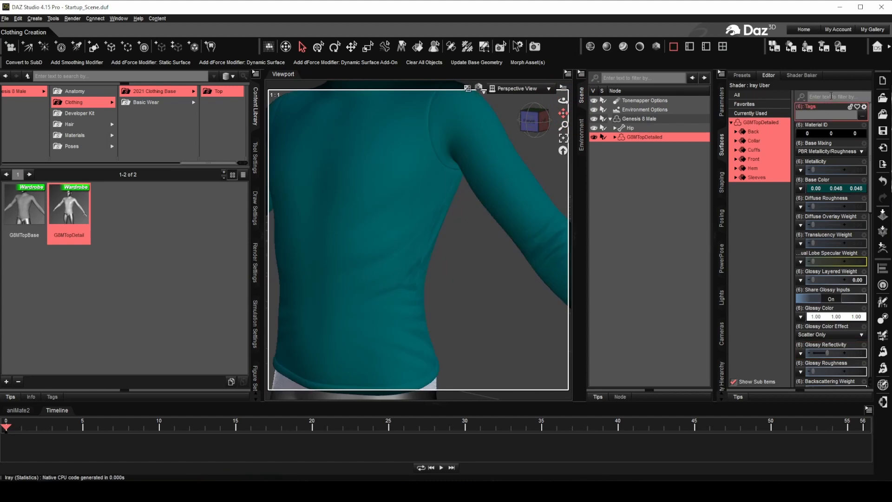
- Load G8MTopCreaseDisp.tif as the top's displacement map and set Displacement Strength to 2.00
click(830, 94)
text(id)
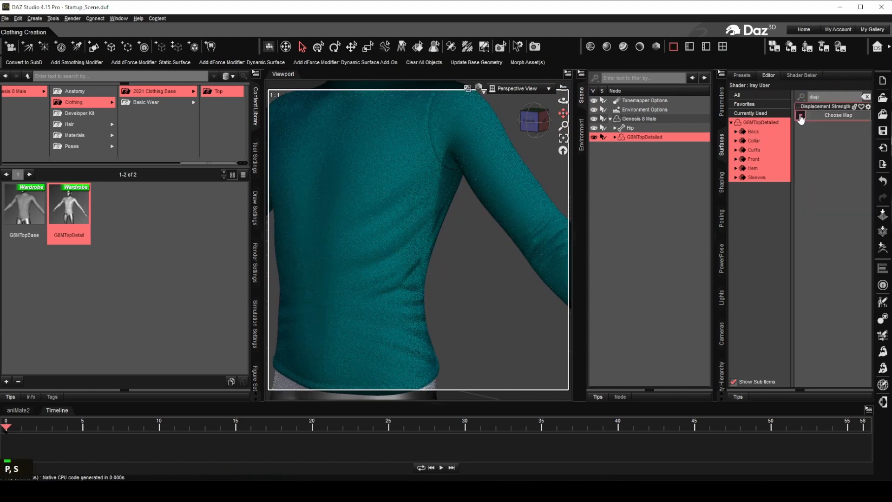
click(801, 116)
click(831, 130)
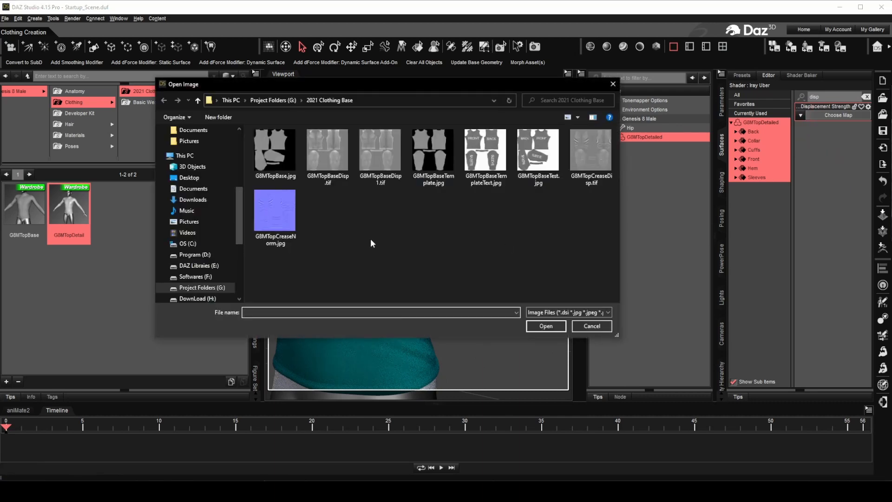
double_click(600, 158)
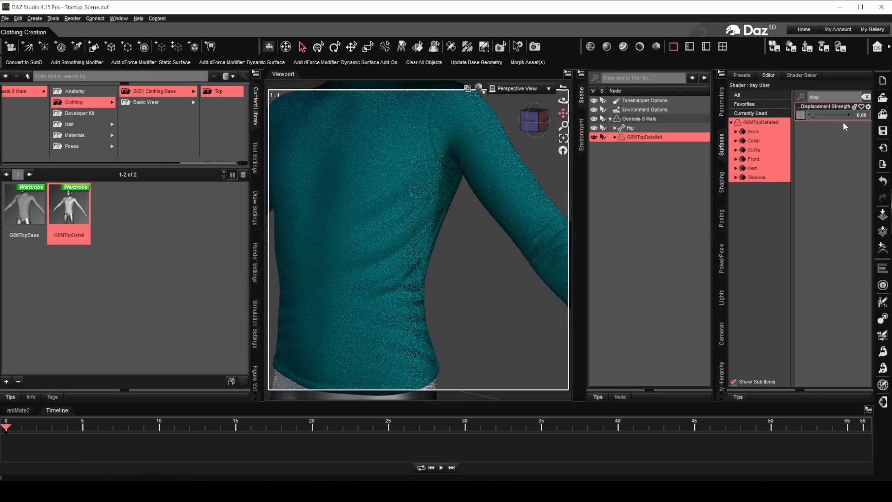
click(863, 115)
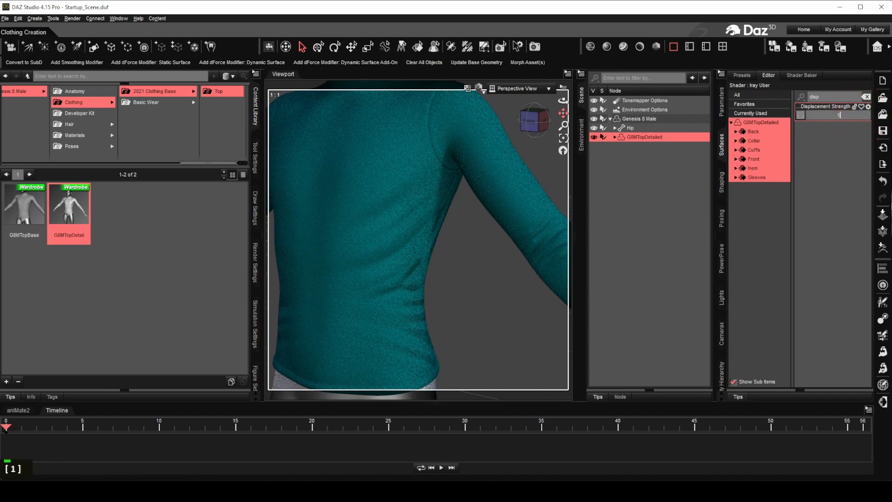
key(Return)
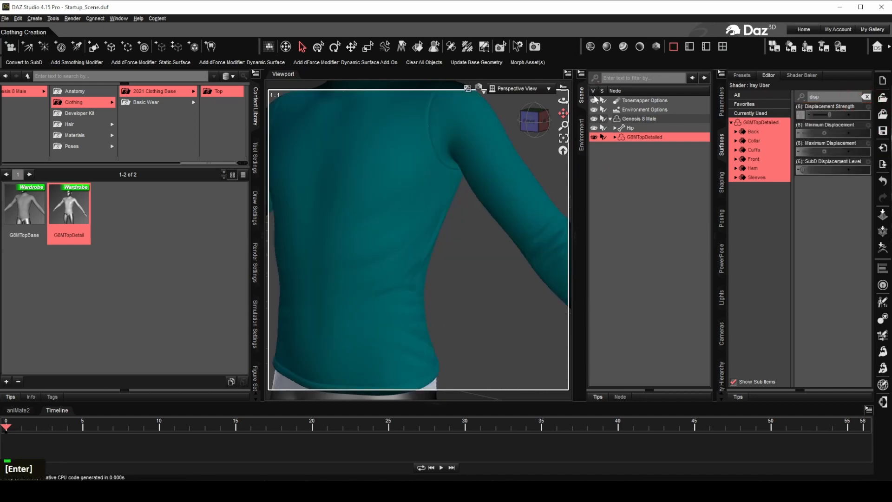
mouse_move(563, 100)
mouse_down()
mouse_move(564, 131)
mouse_move(559, 101)
mouse_move(569, 102)
mouse_up()
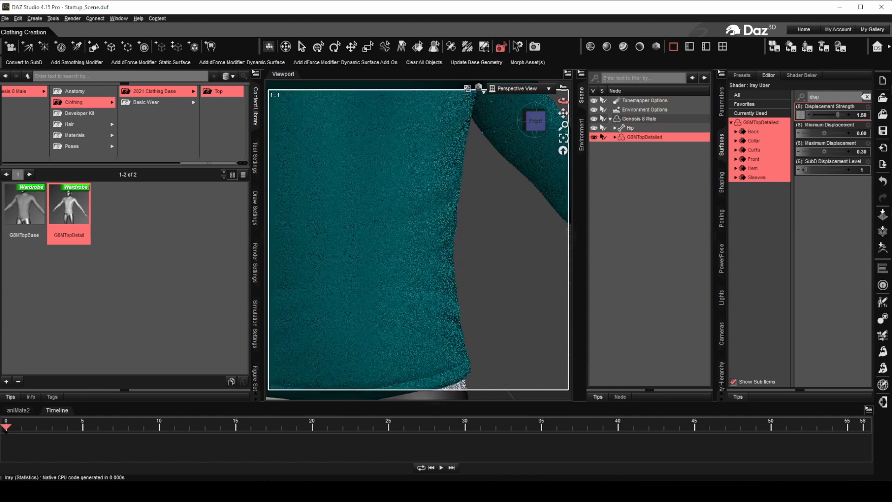
drag(838, 115, 850, 115)
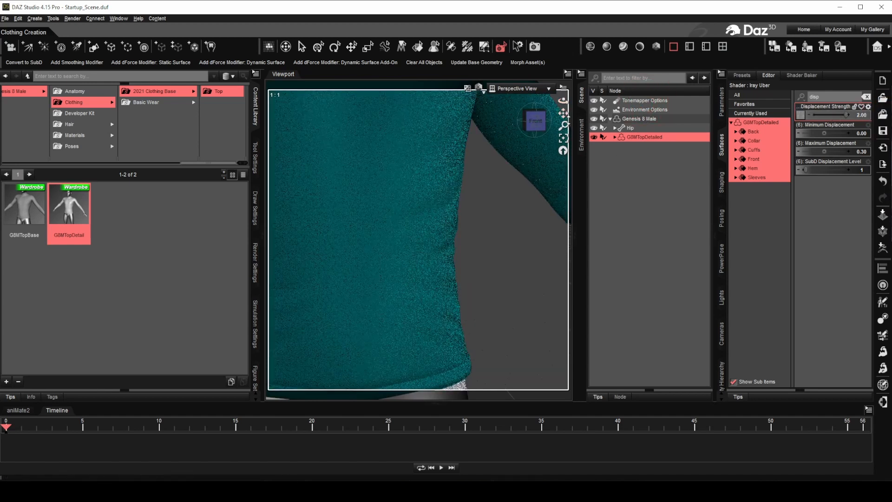
drag(563, 126, 563, 151)
drag(563, 113, 579, 114)
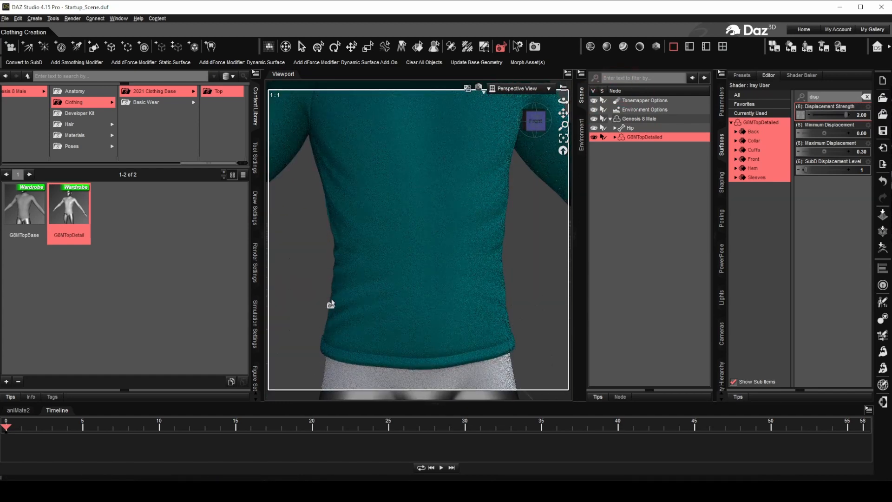
drag(563, 113, 564, 155)
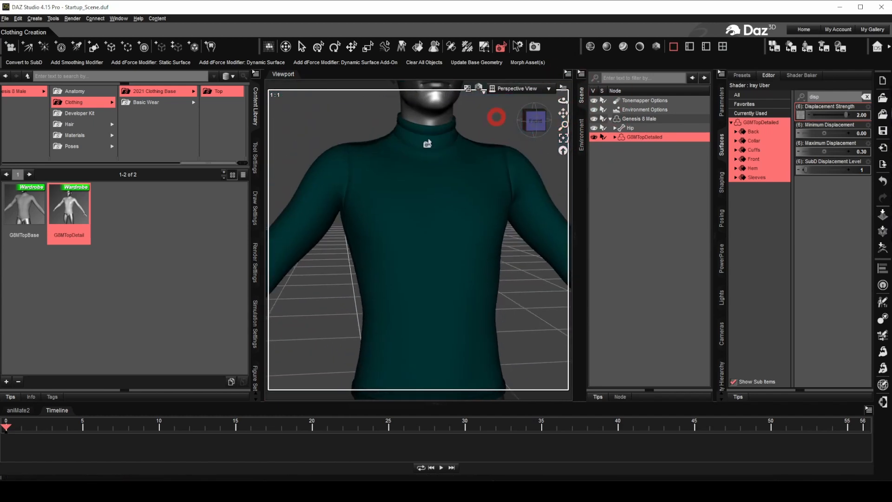
- Apply Base Pose Walking C to Genesis 8 Male, reframe the view, and render in Iray
click(73, 147)
click(155, 93)
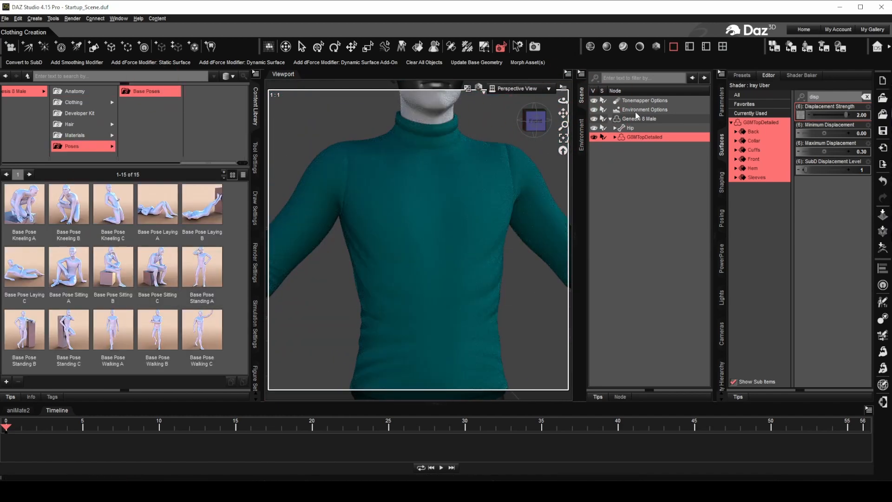
double_click(202, 330)
drag(564, 125, 558, 139)
click(564, 120)
drag(563, 100, 563, 131)
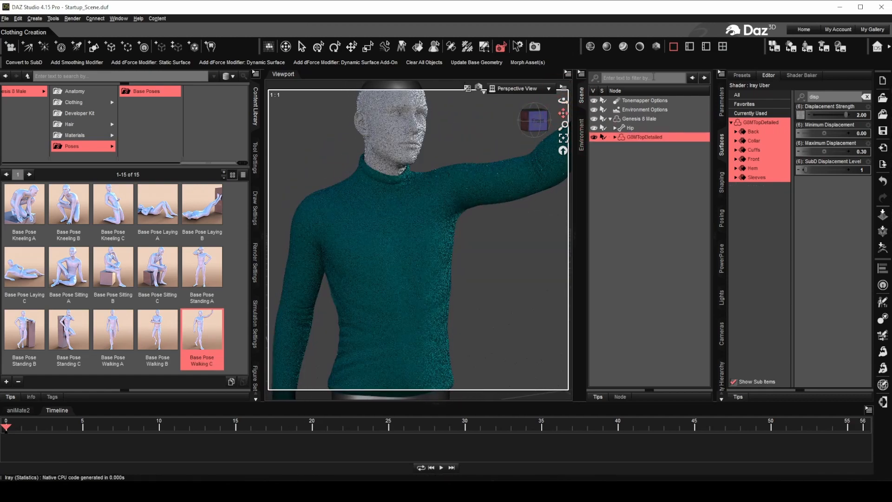
key(F10)
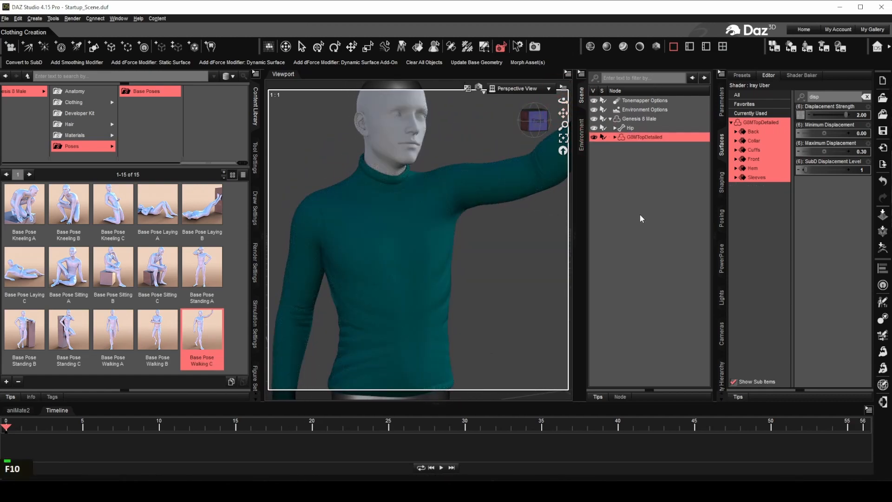
click(535, 47)
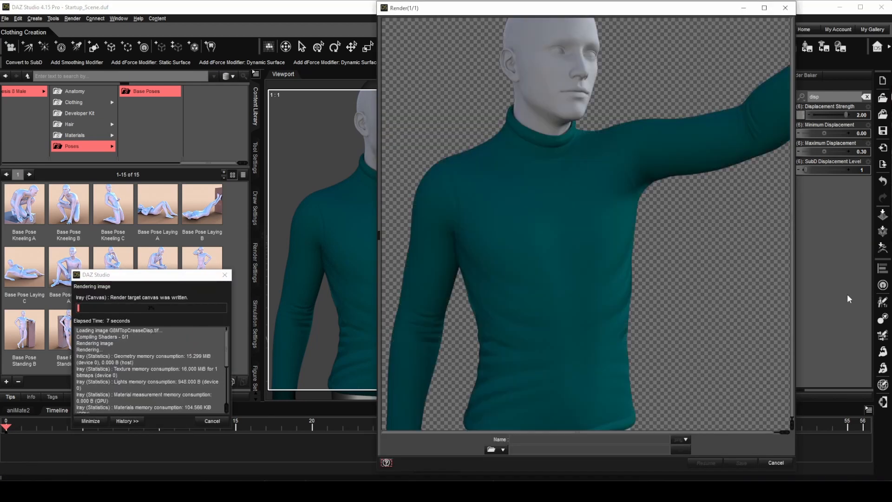